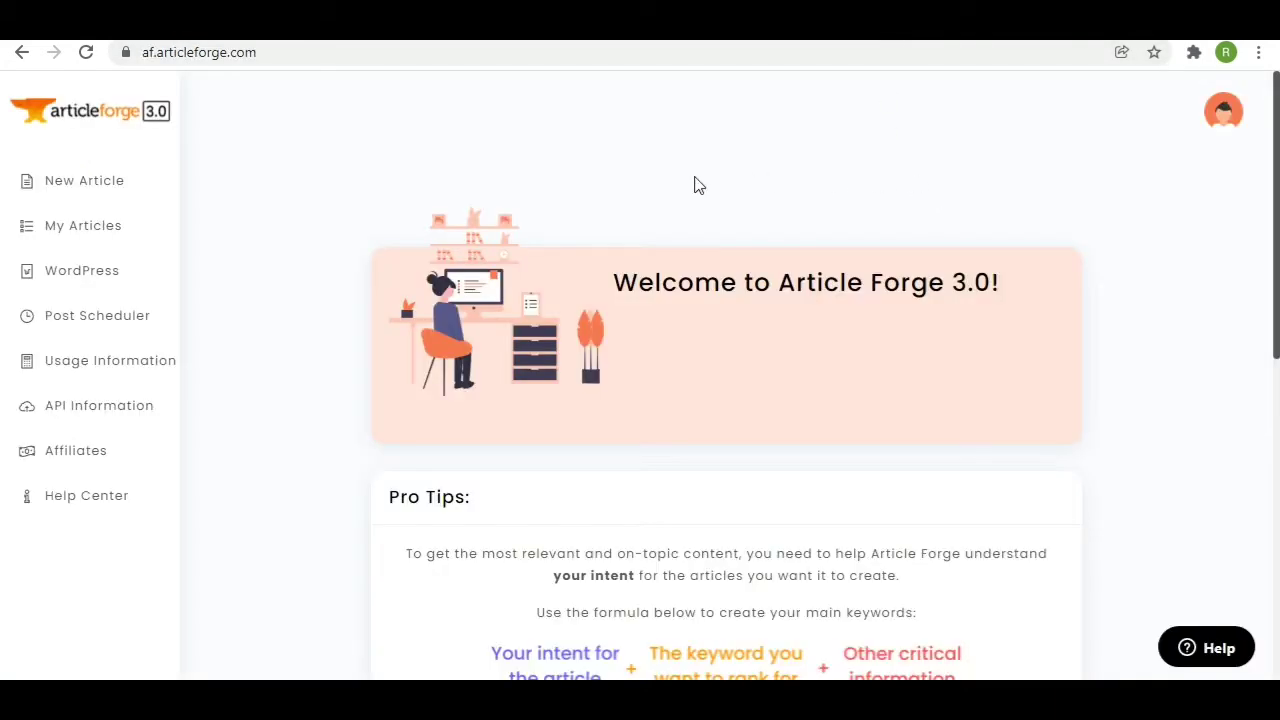
Start a new article and enter "KGF Ringtone" as its main keyword.
scroll(700, 190, "down", 3)
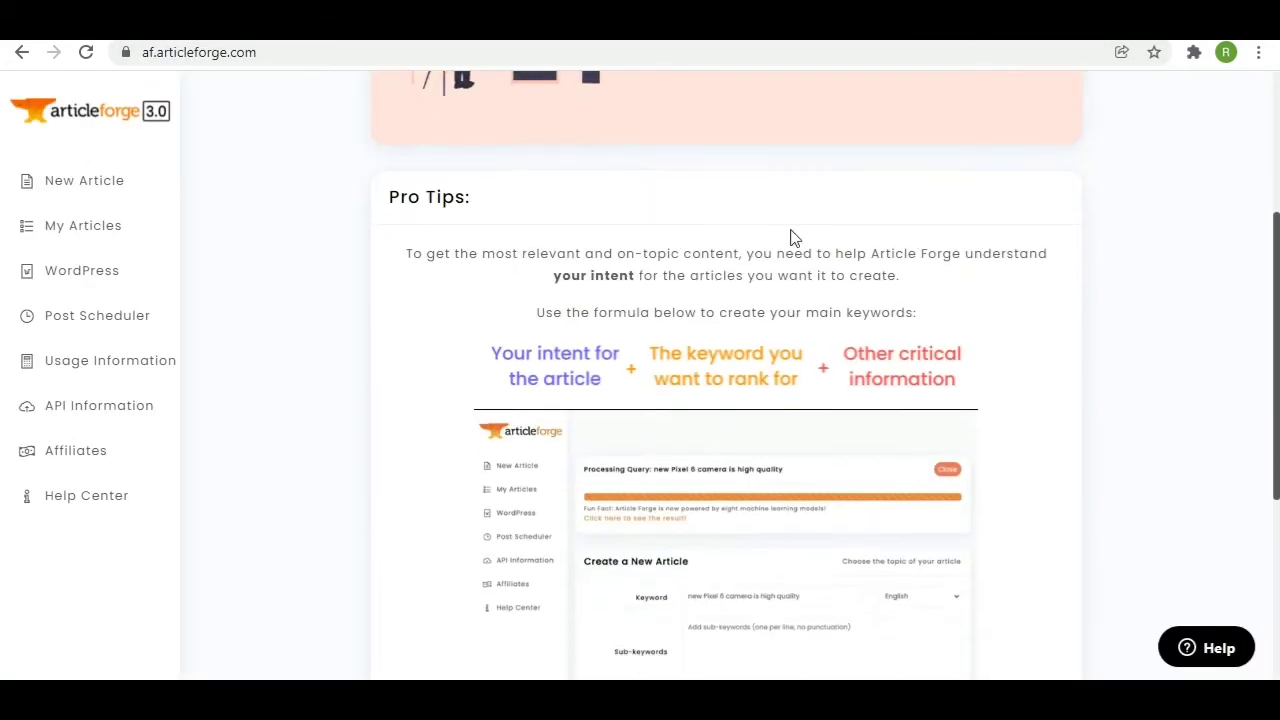
scroll(1034, 194, "up", 3)
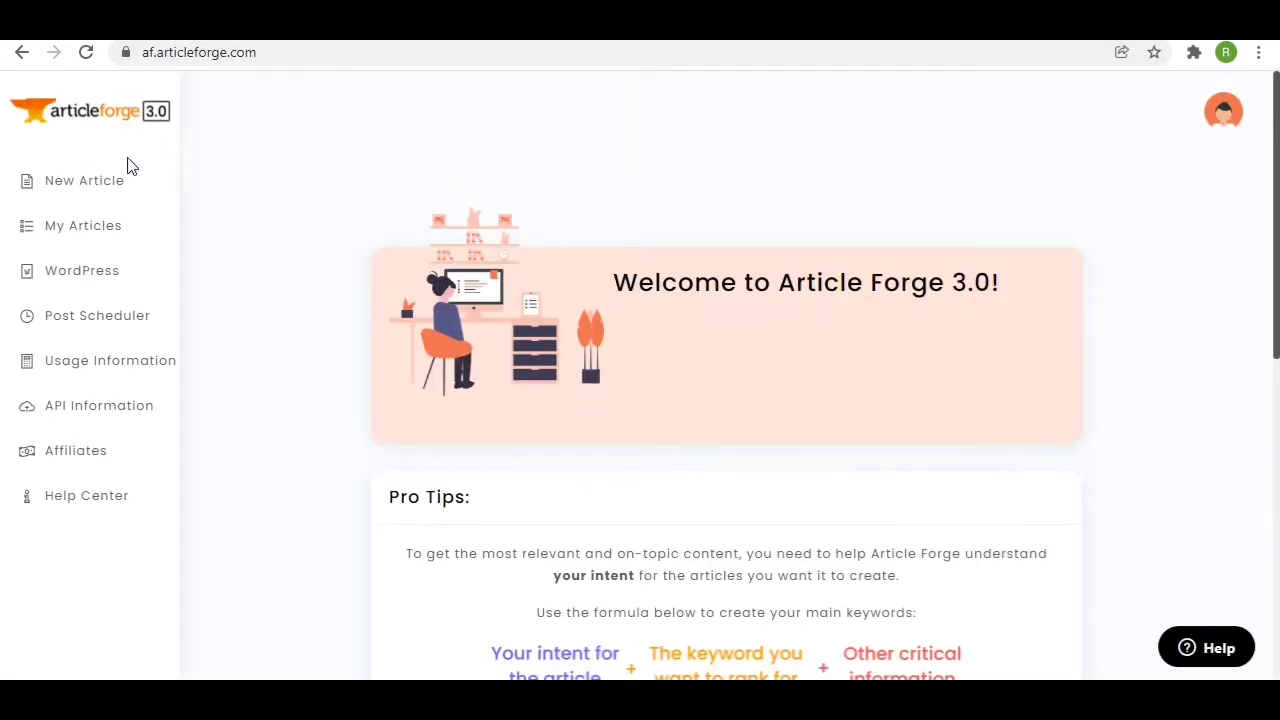
left_click(84, 199)
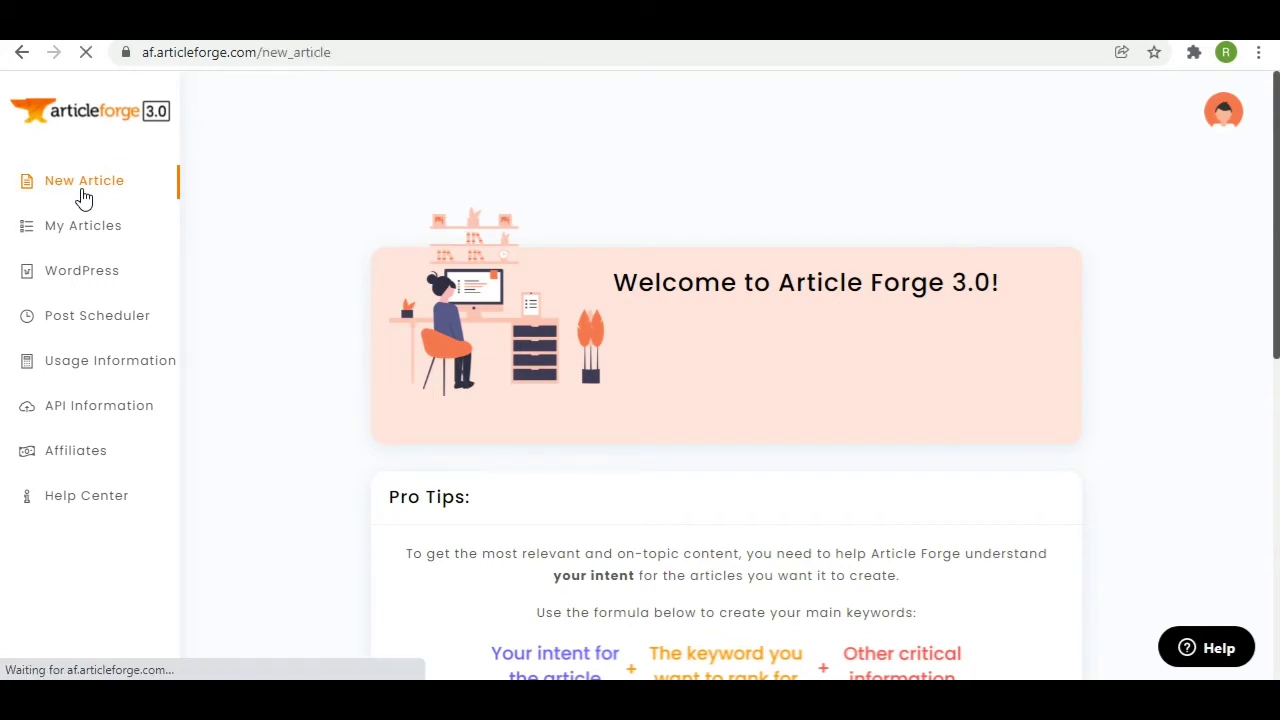
left_click(612, 246)
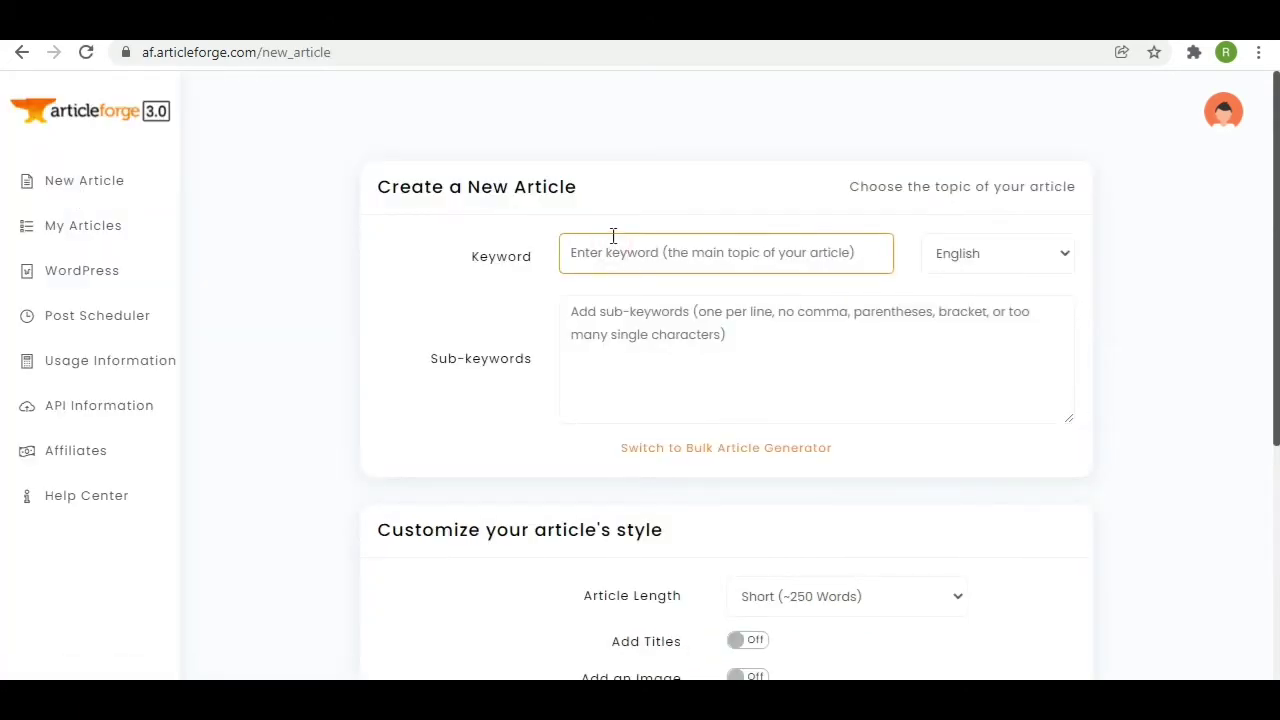
type("Kg")
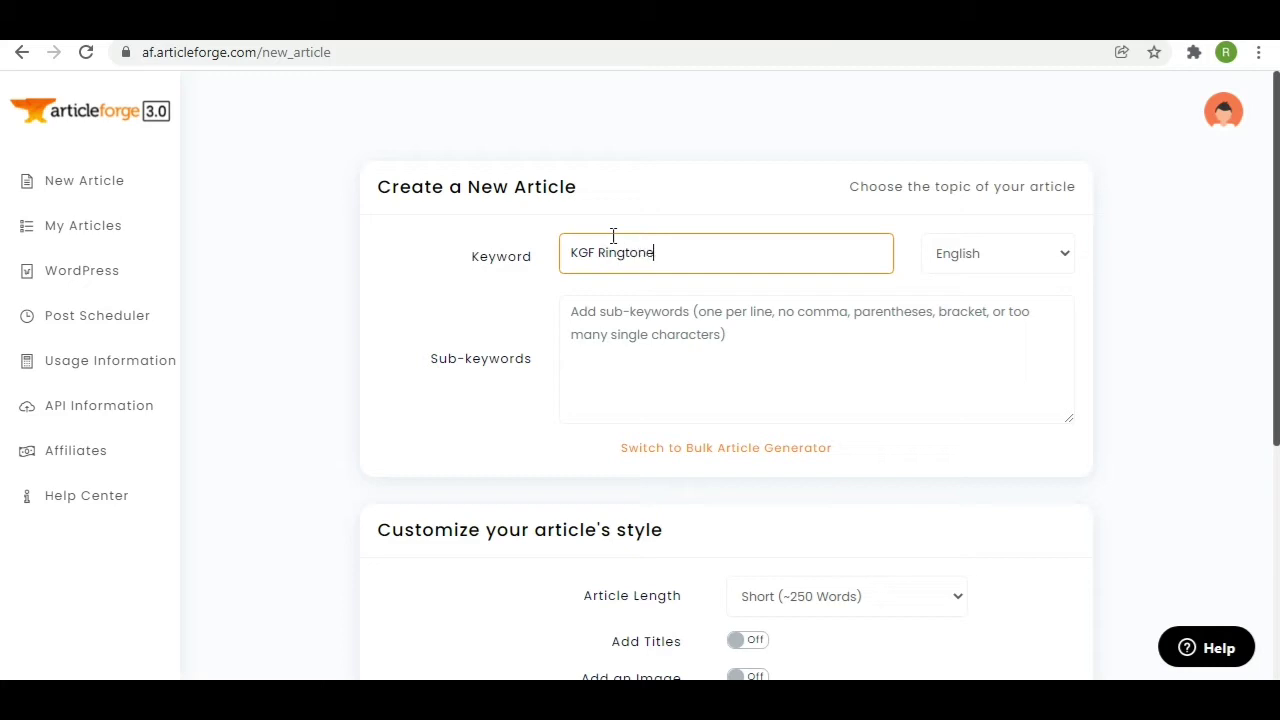
Set the article length to Short (~250 Words) and turn on Add Titles.
scroll(826, 349, "down", 3)
left_click(800, 297)
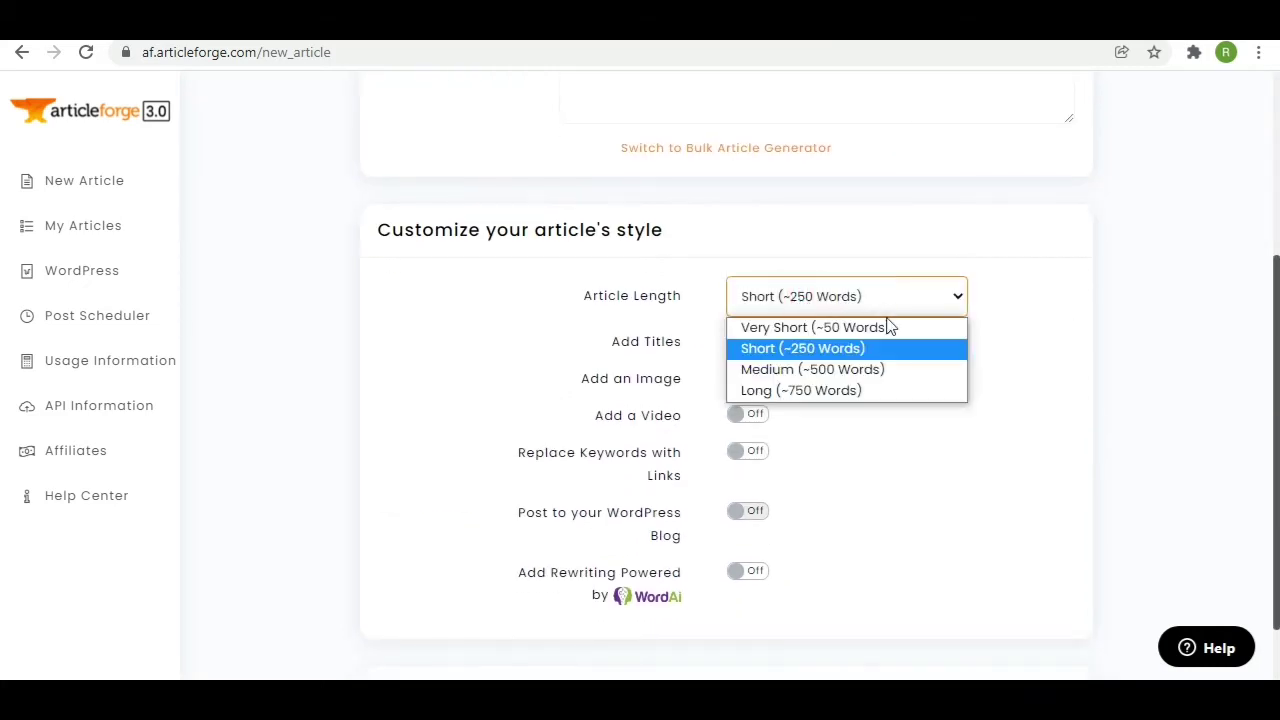
left_click(864, 350)
left_click(749, 345)
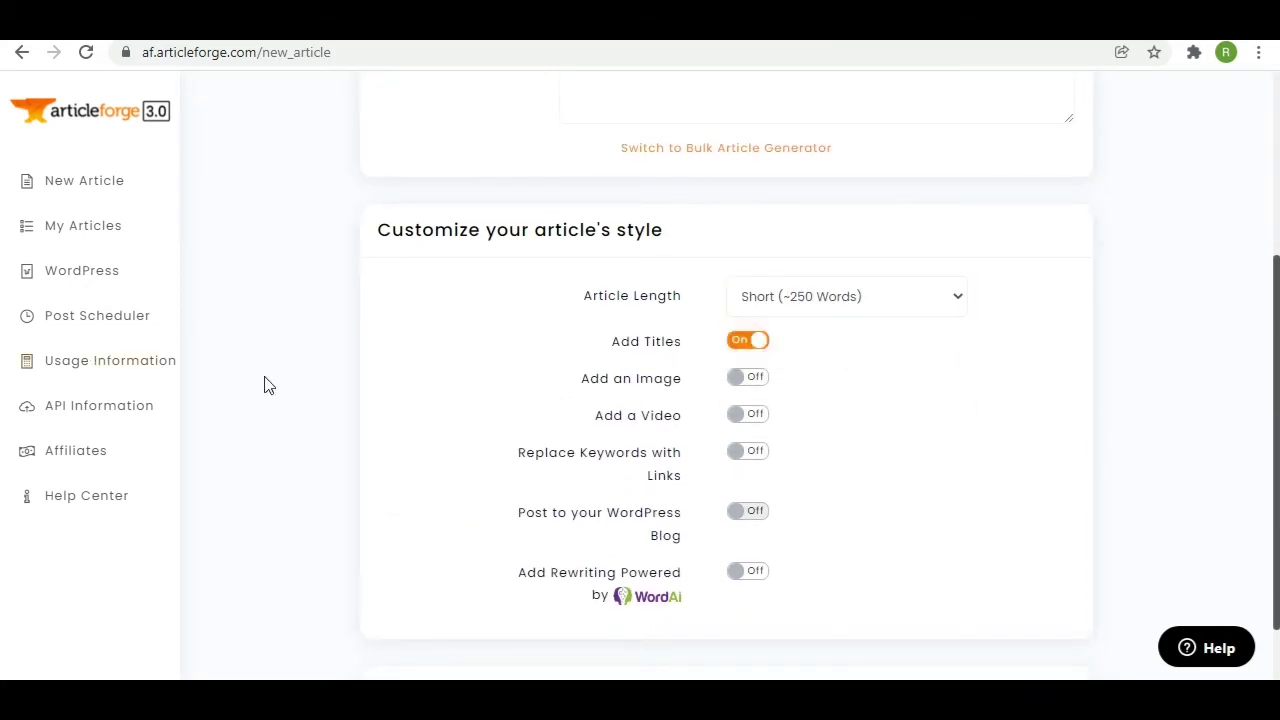
Generate the new article using only the main keyword, without sub-keywords.
scroll(264, 385, "down", 1)
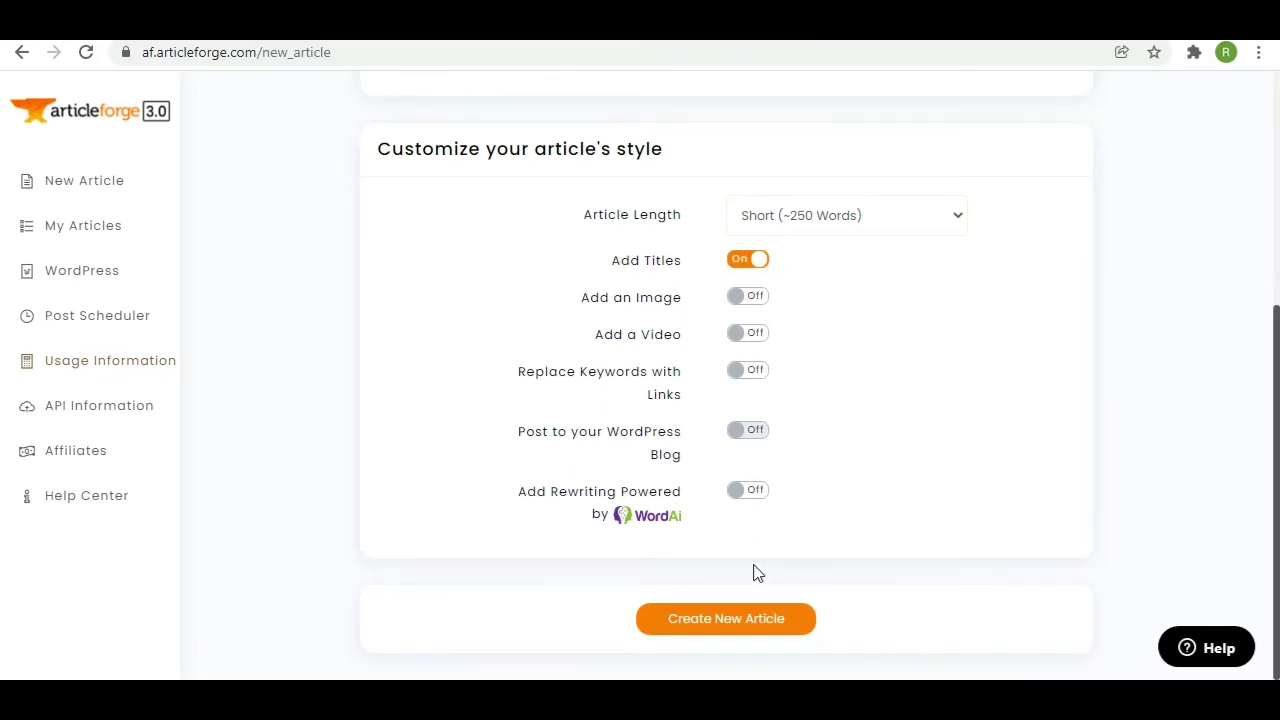
left_click(757, 625)
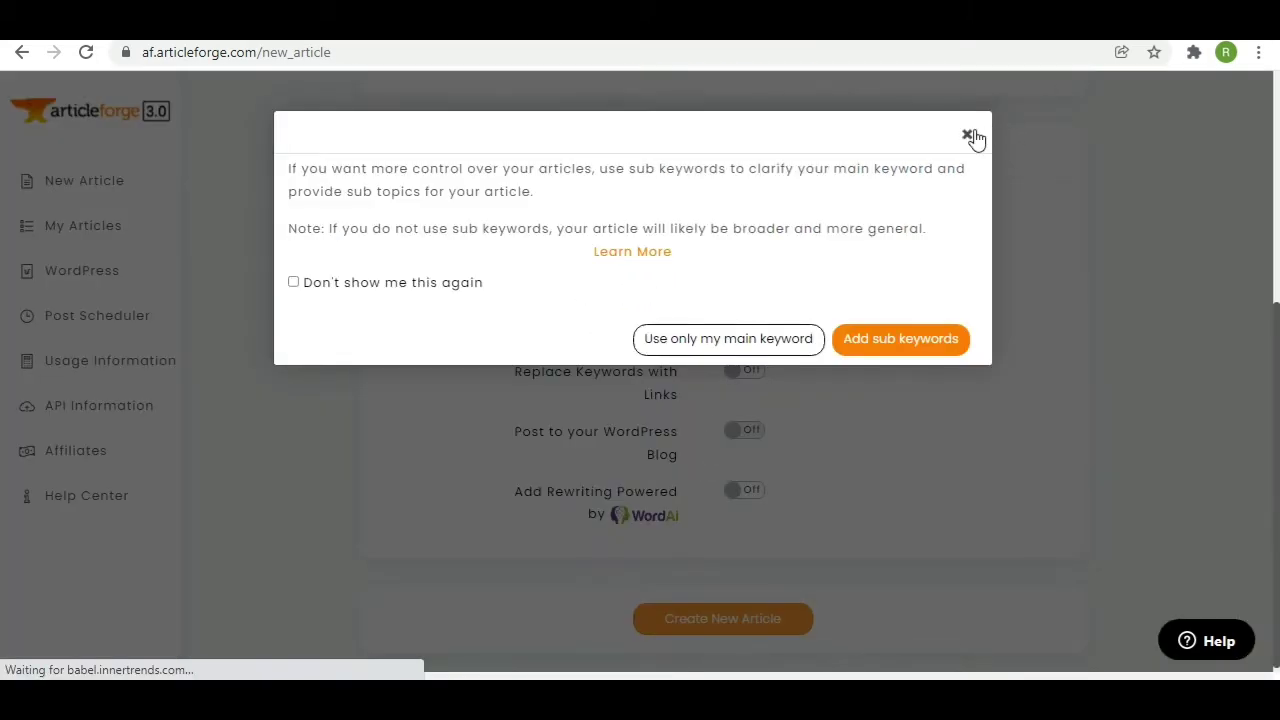
left_click(768, 345)
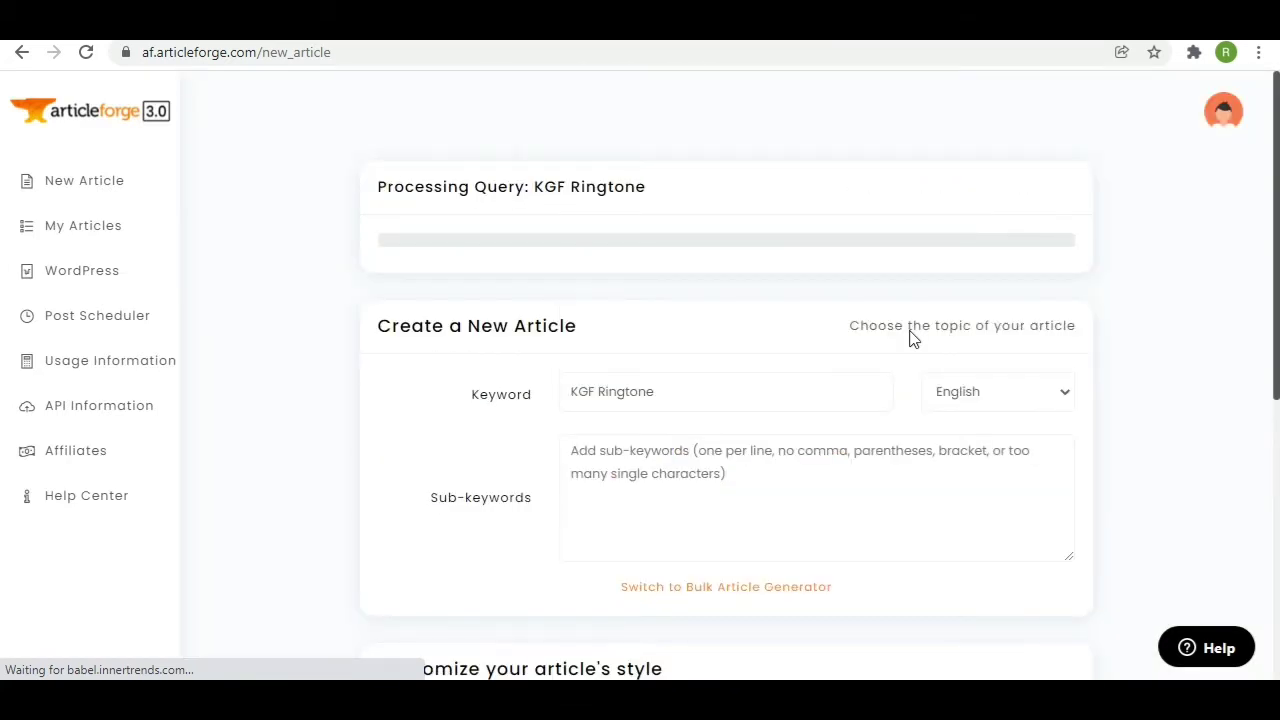
left_click_drag(680, 197, 510, 193)
left_click(558, 212)
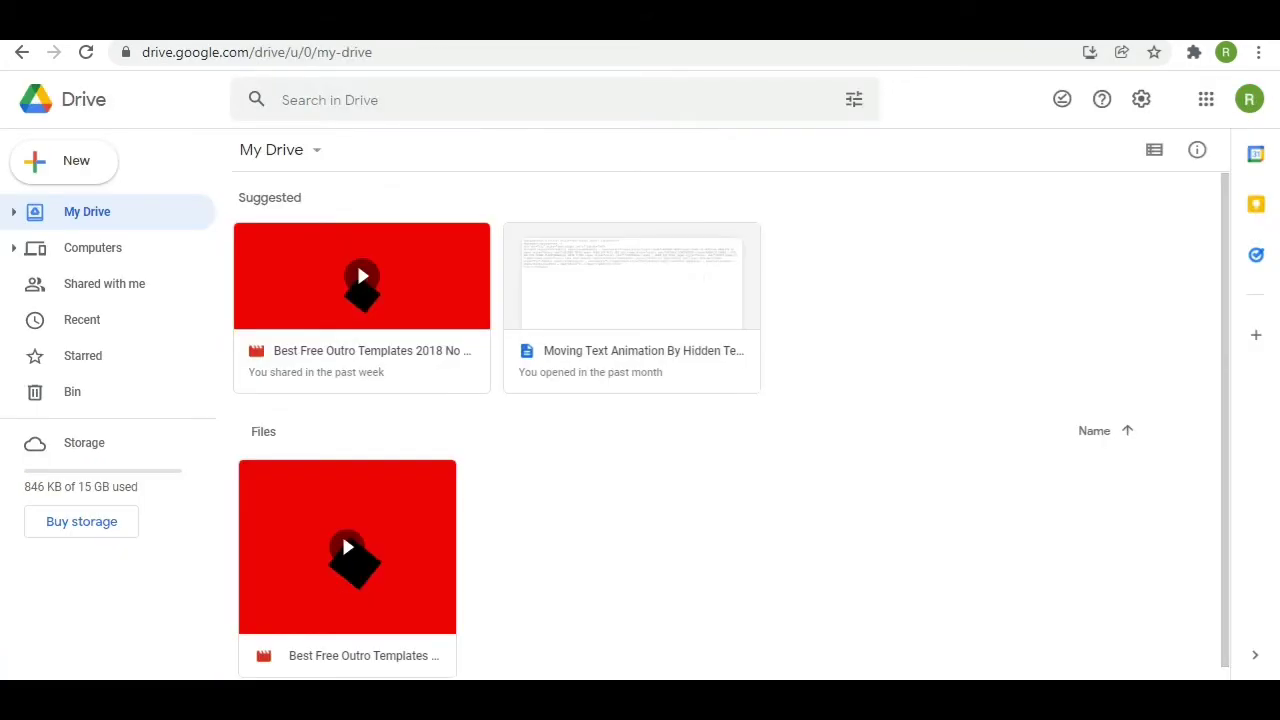
Upload the file "# KGF Emotional call ringtone.mp3" from Downloads to My Drive and dismiss the upload notice.
left_click(100, 181)
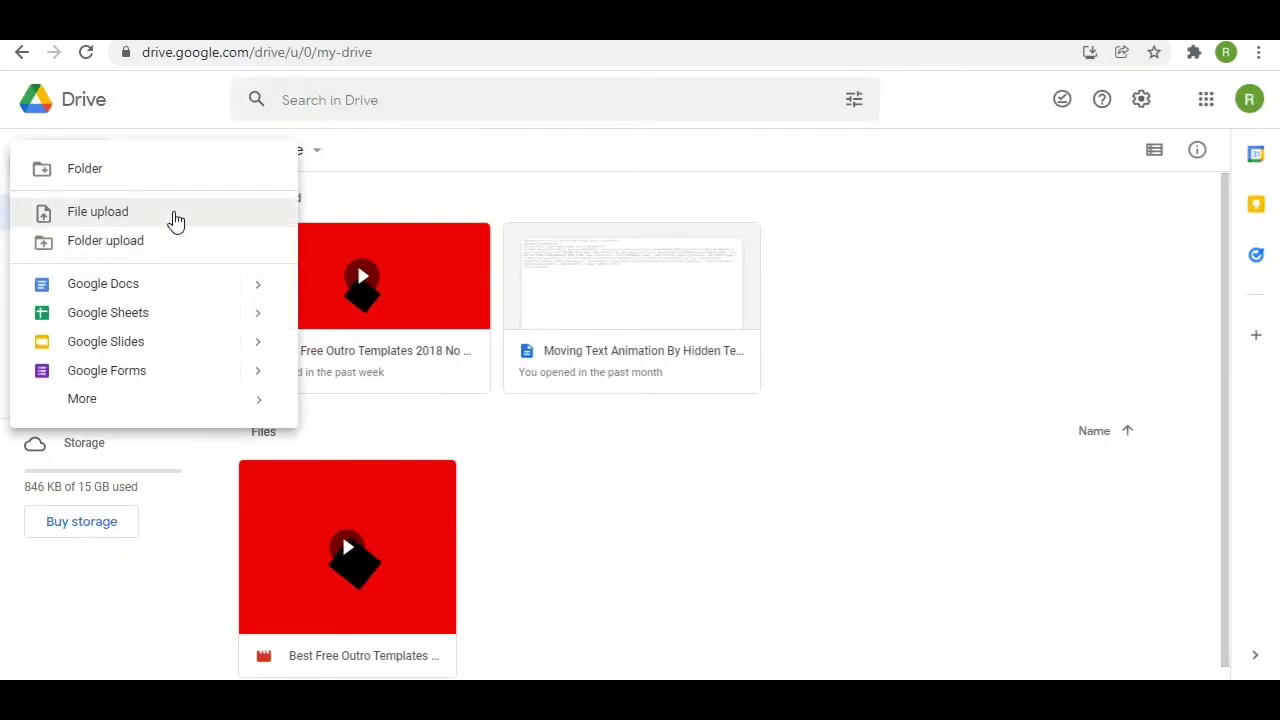
left_click(172, 214)
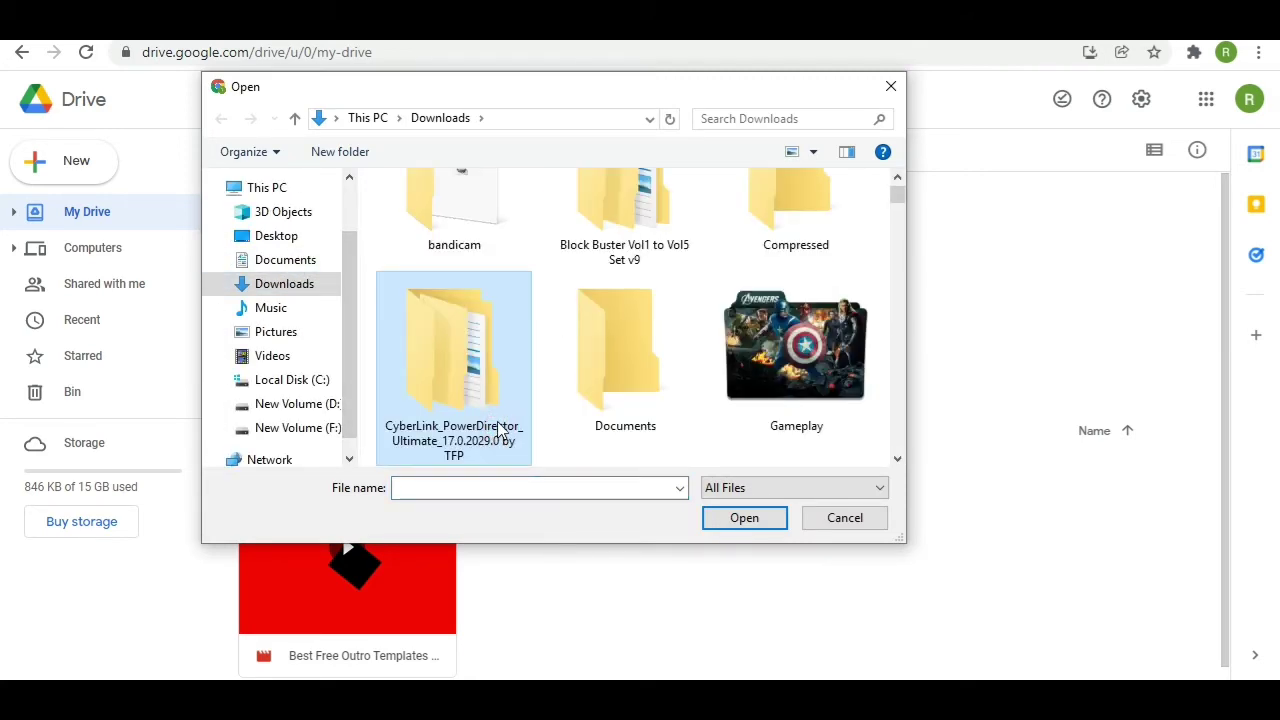
key("shift+3")
left_click(748, 517)
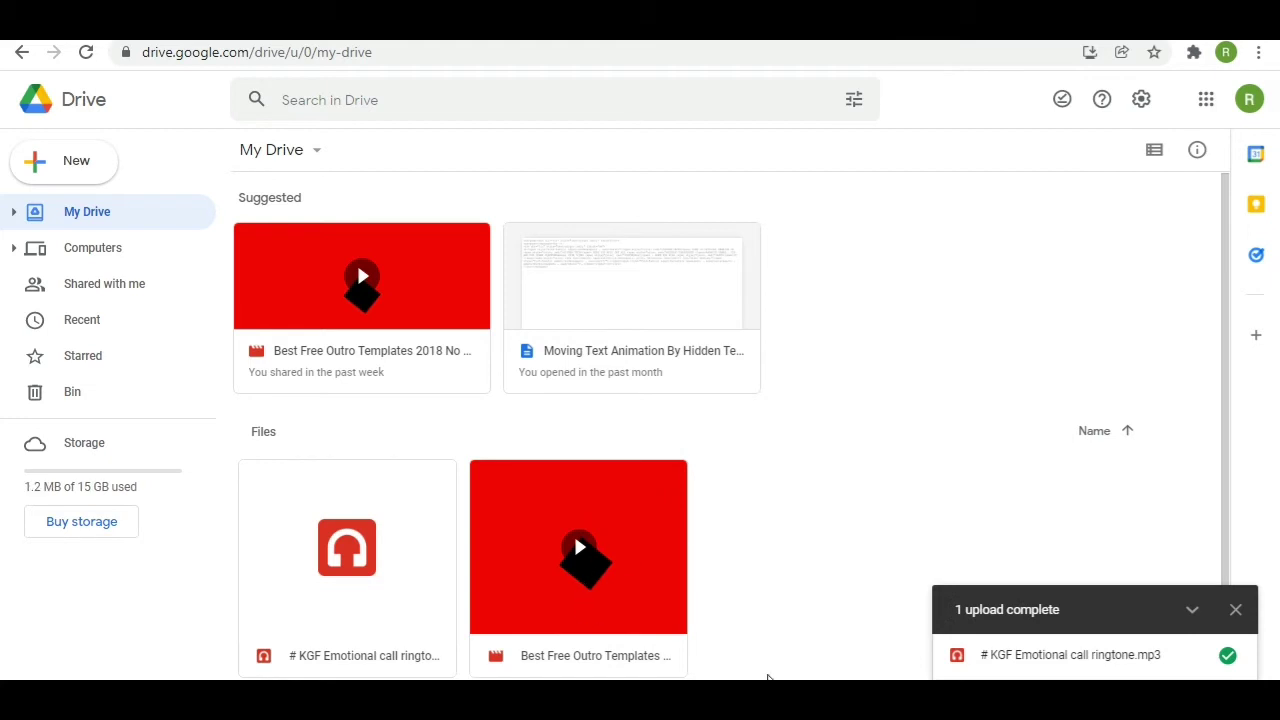
left_click(1236, 609)
scroll(309, 586, "down", 1)
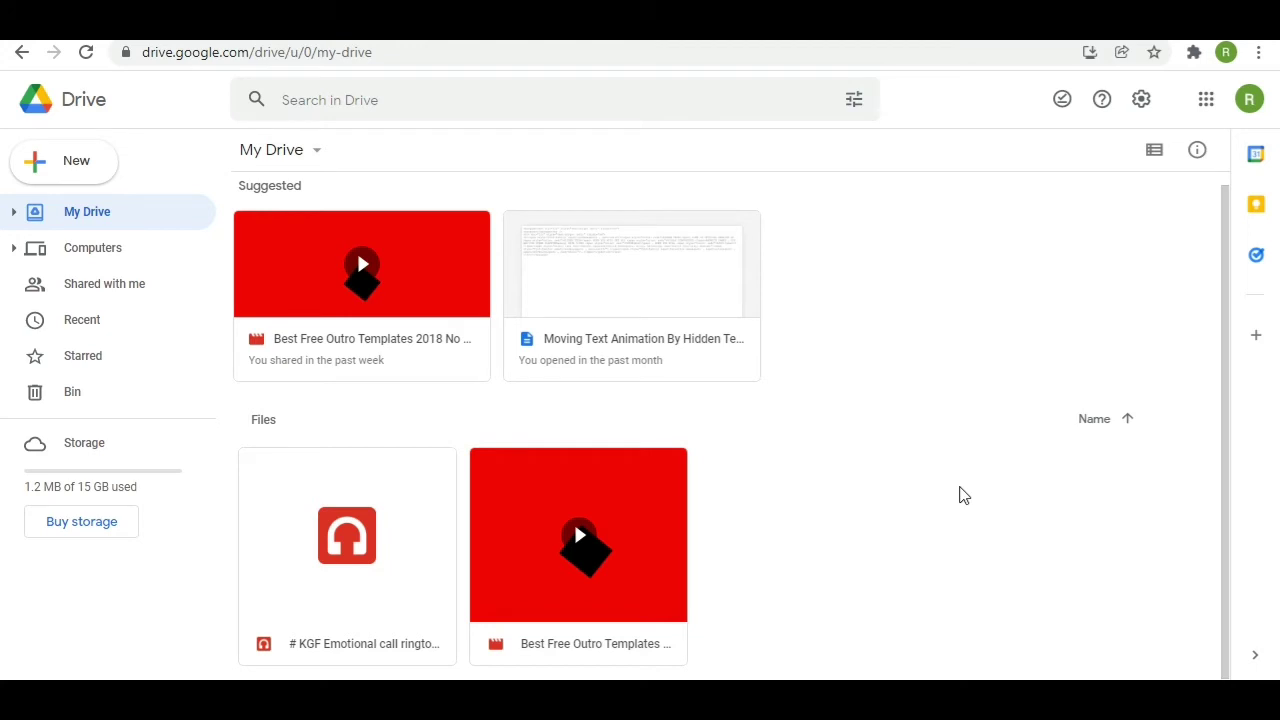
Share the uploaded KGF ringtone file with anyone with the link and copy its sharing link.
right_click(341, 600)
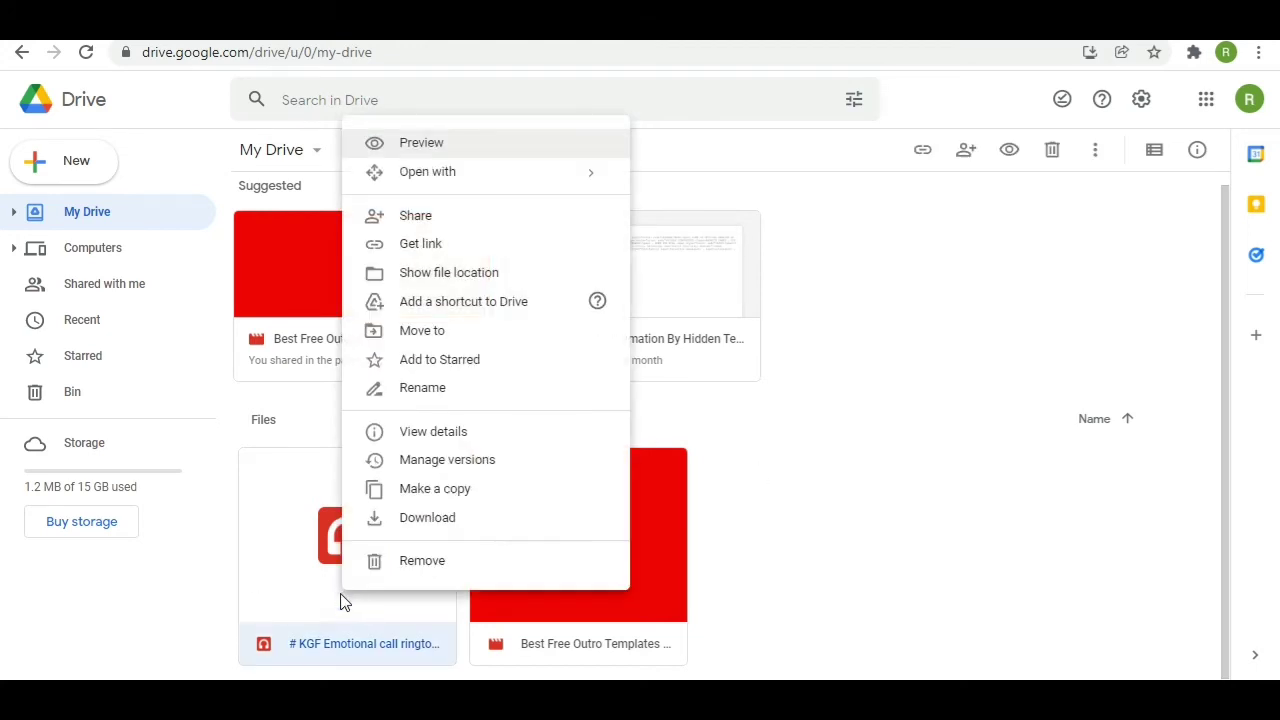
left_click(510, 252)
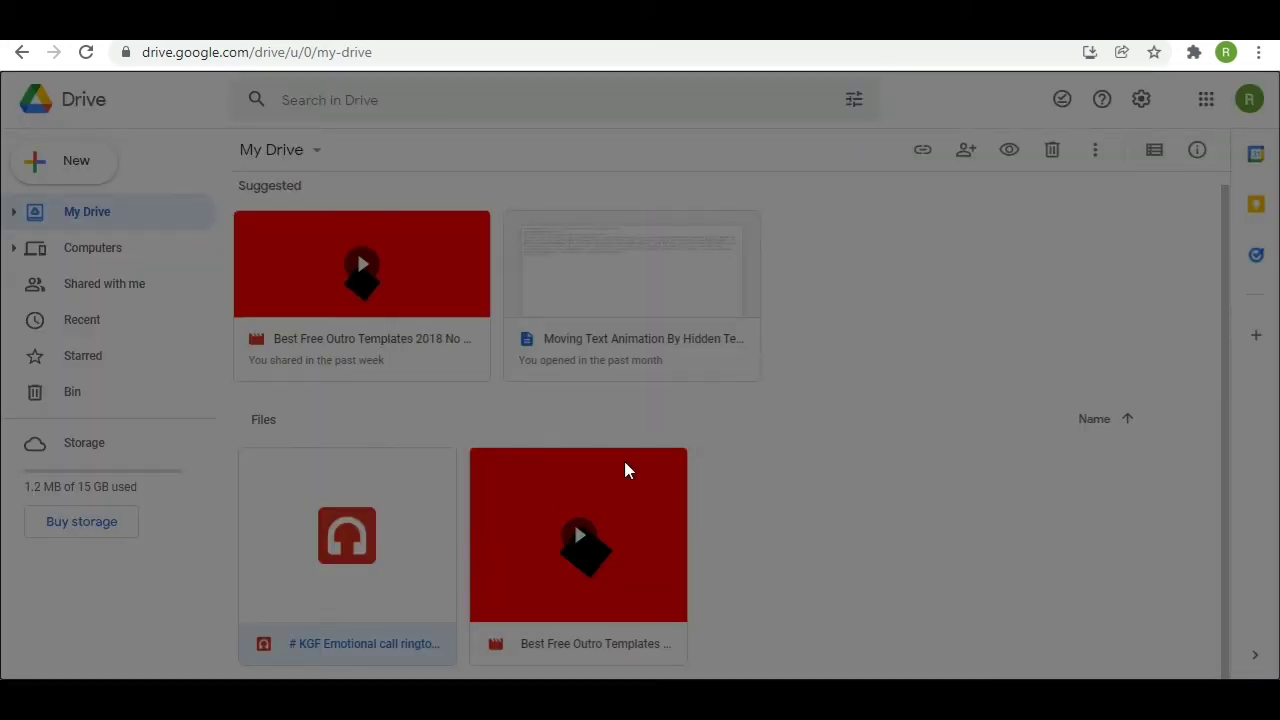
left_click(458, 453)
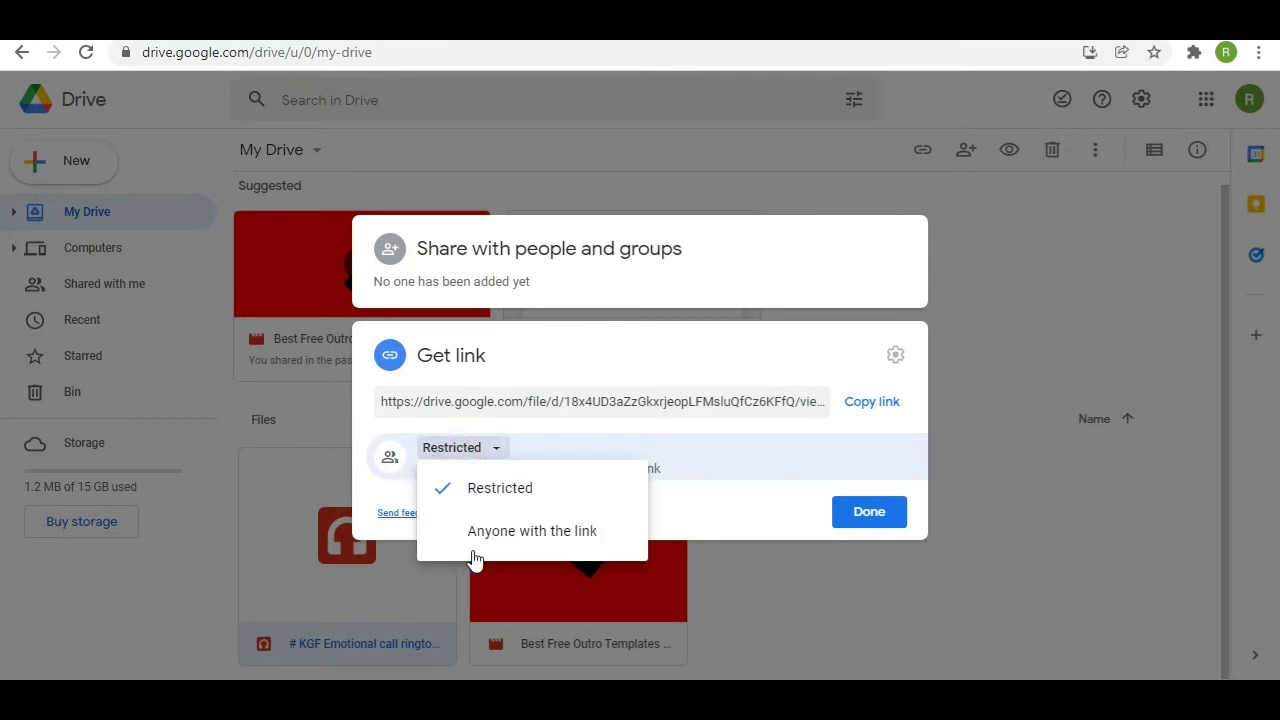
left_click(545, 535)
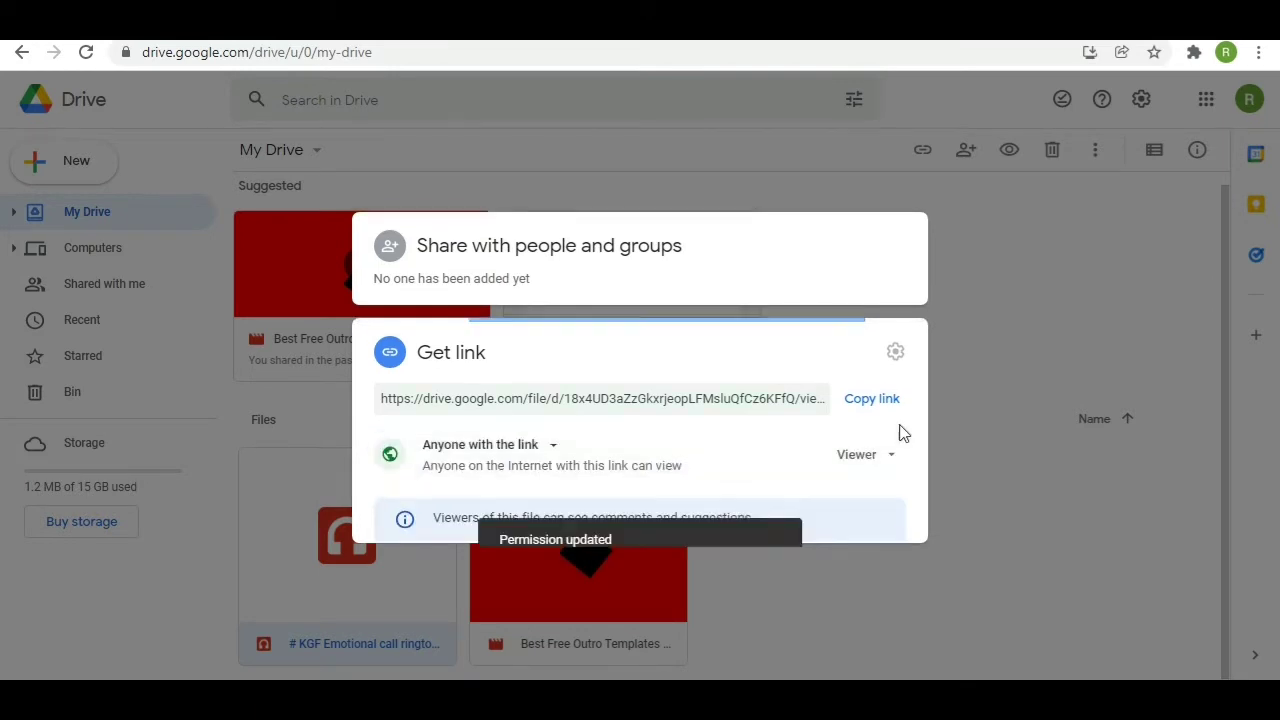
left_click(872, 373)
left_click(866, 556)
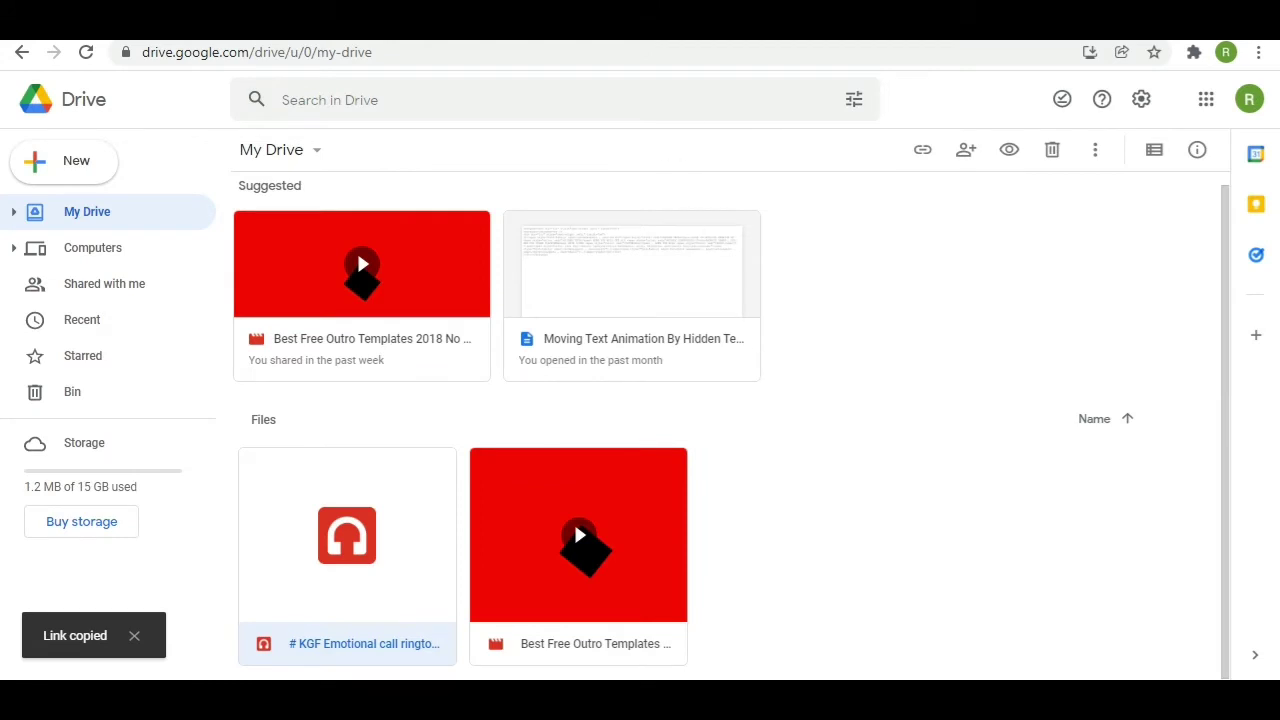
Switch to ShrinkMe.io and create a shortened link from the copied Google Drive link.
key("ctrl+Tab")
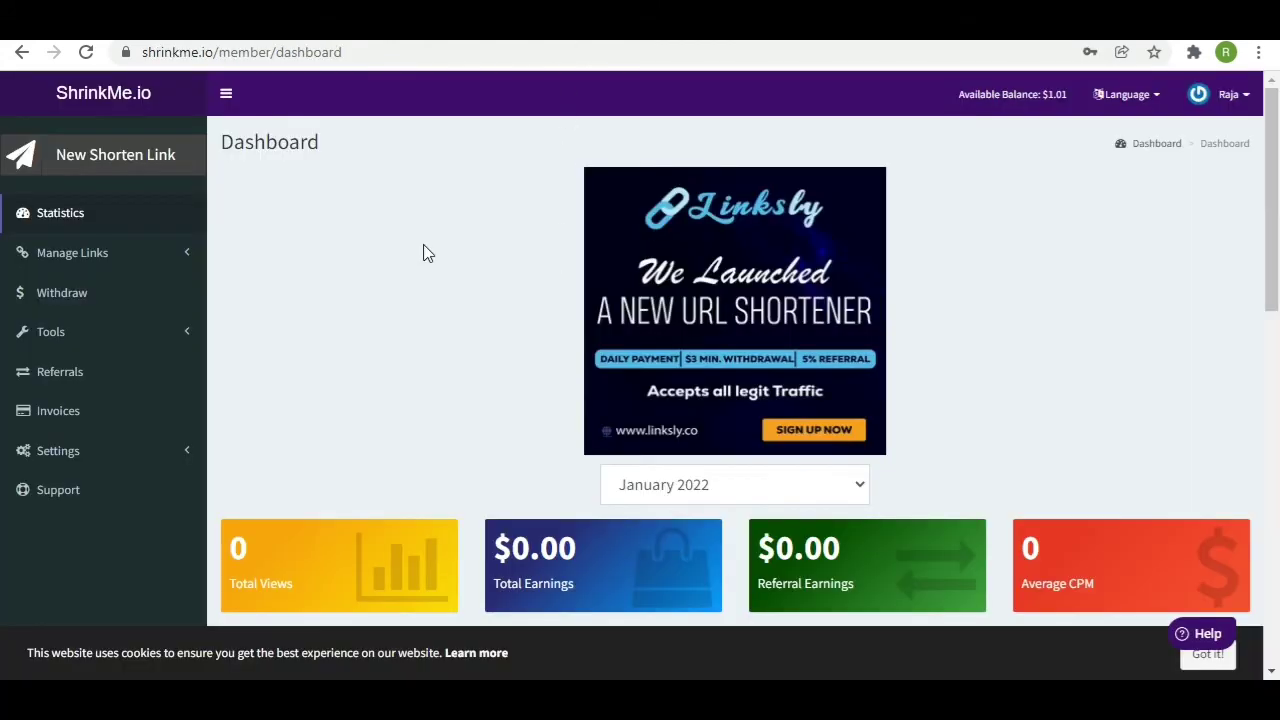
left_click(131, 162)
left_click(357, 184)
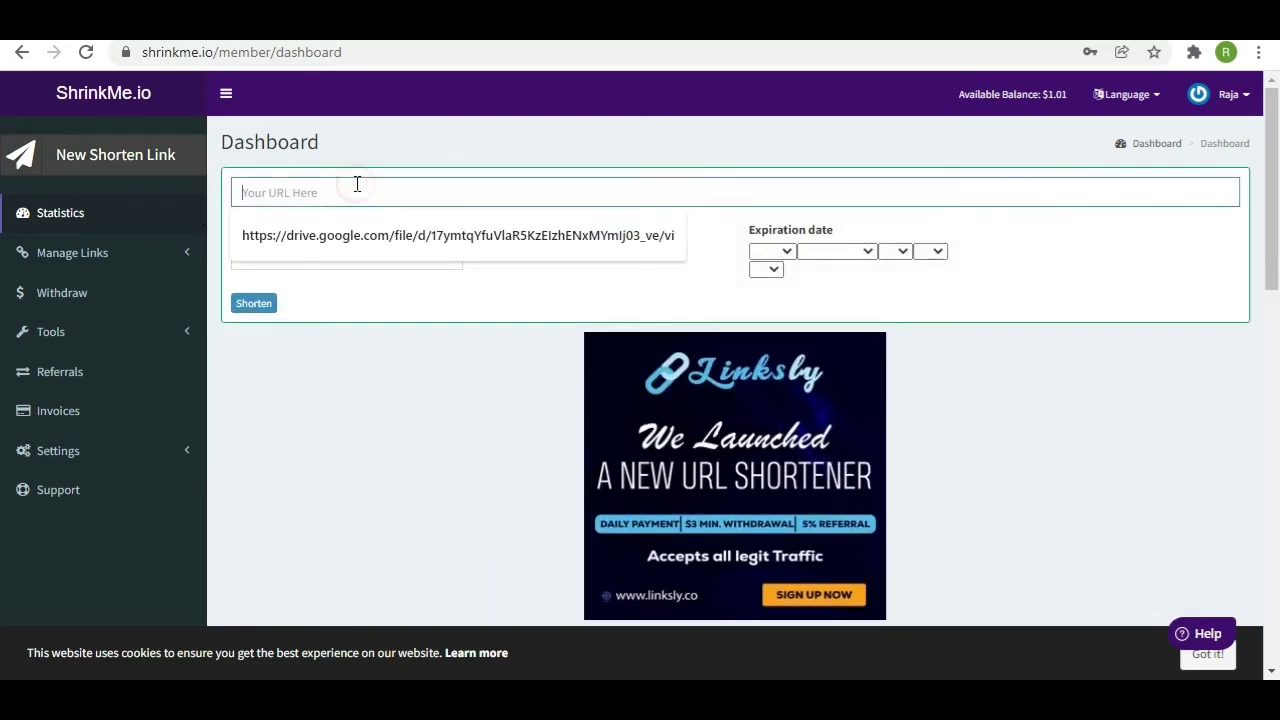
key("ctrl+v")
left_click(249, 305)
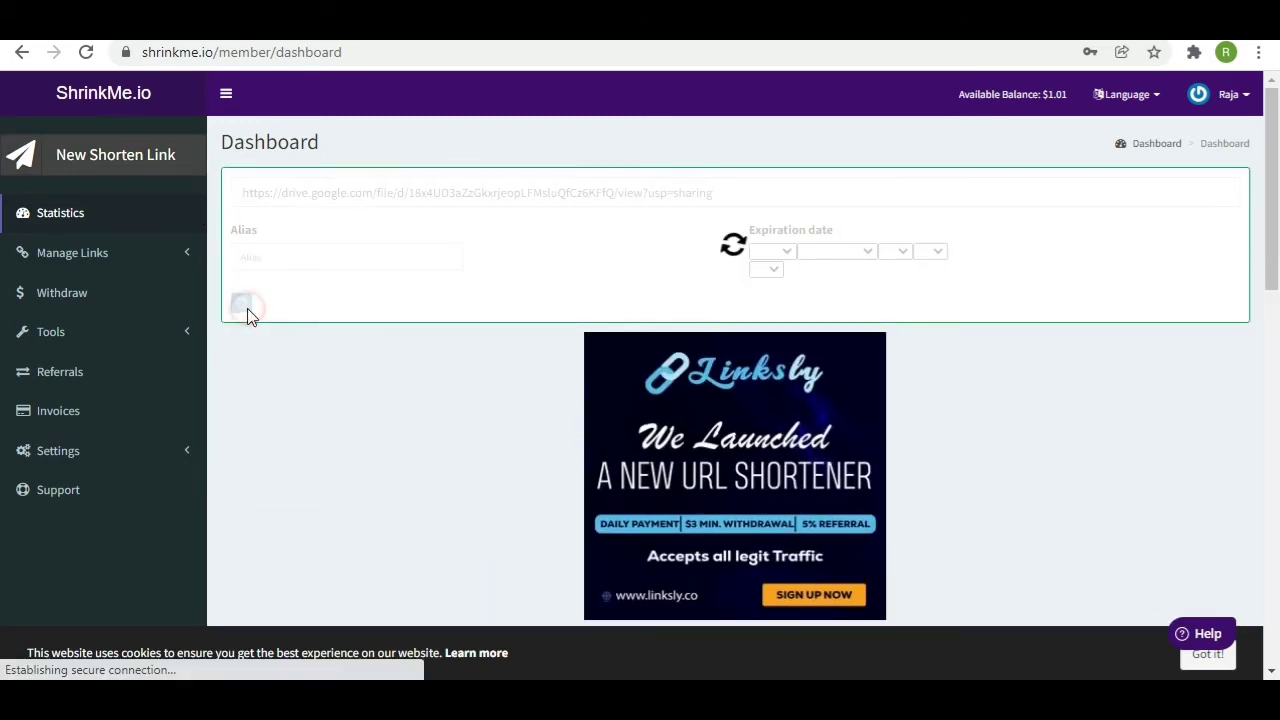
scroll(397, 509, "down", 1)
scroll(377, 466, "up", 1)
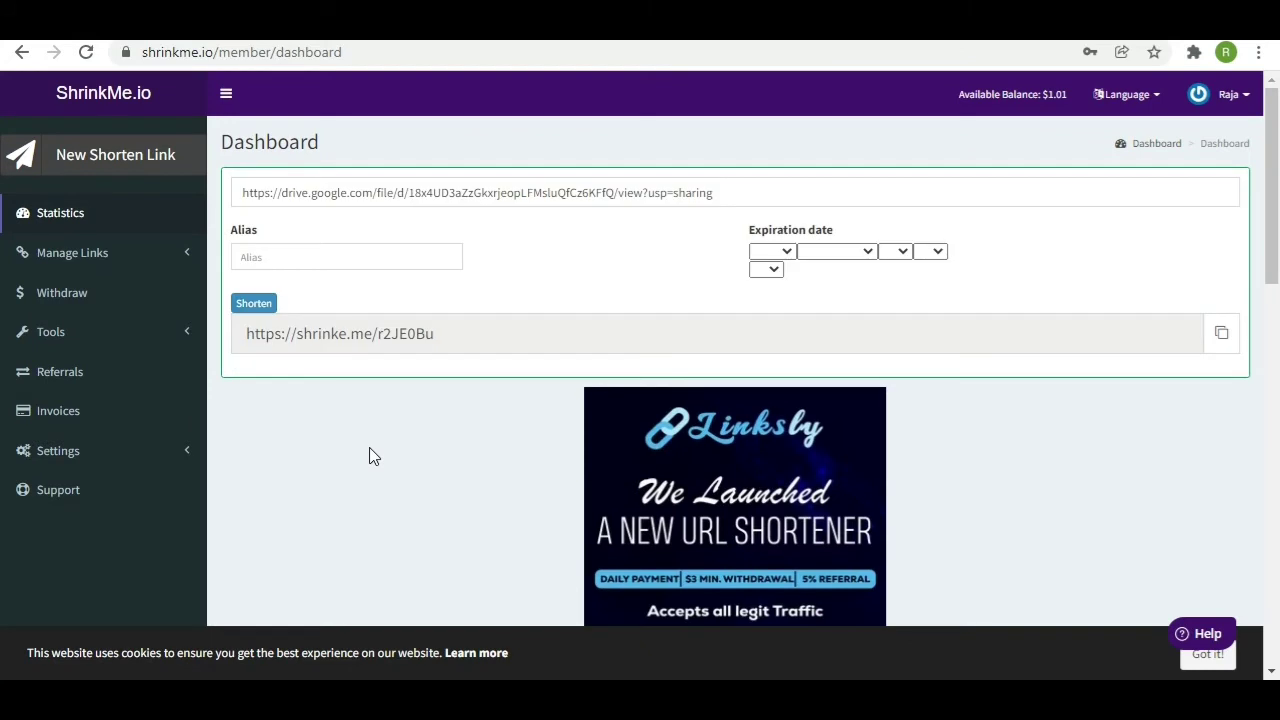
Copy the shortened ringtone link and look over the dashboard's earnings statistics and announcements.
left_click(1224, 334)
scroll(380, 266, "down", 4)
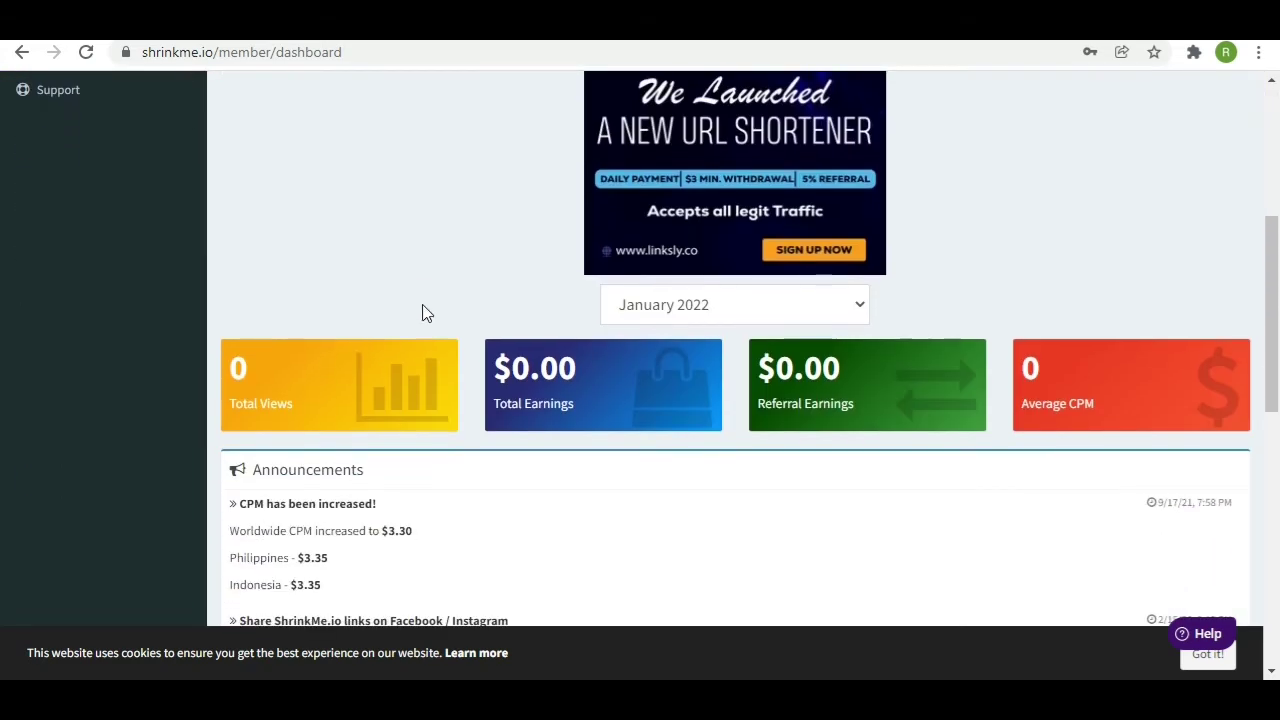
scroll(379, 307, "down", 1)
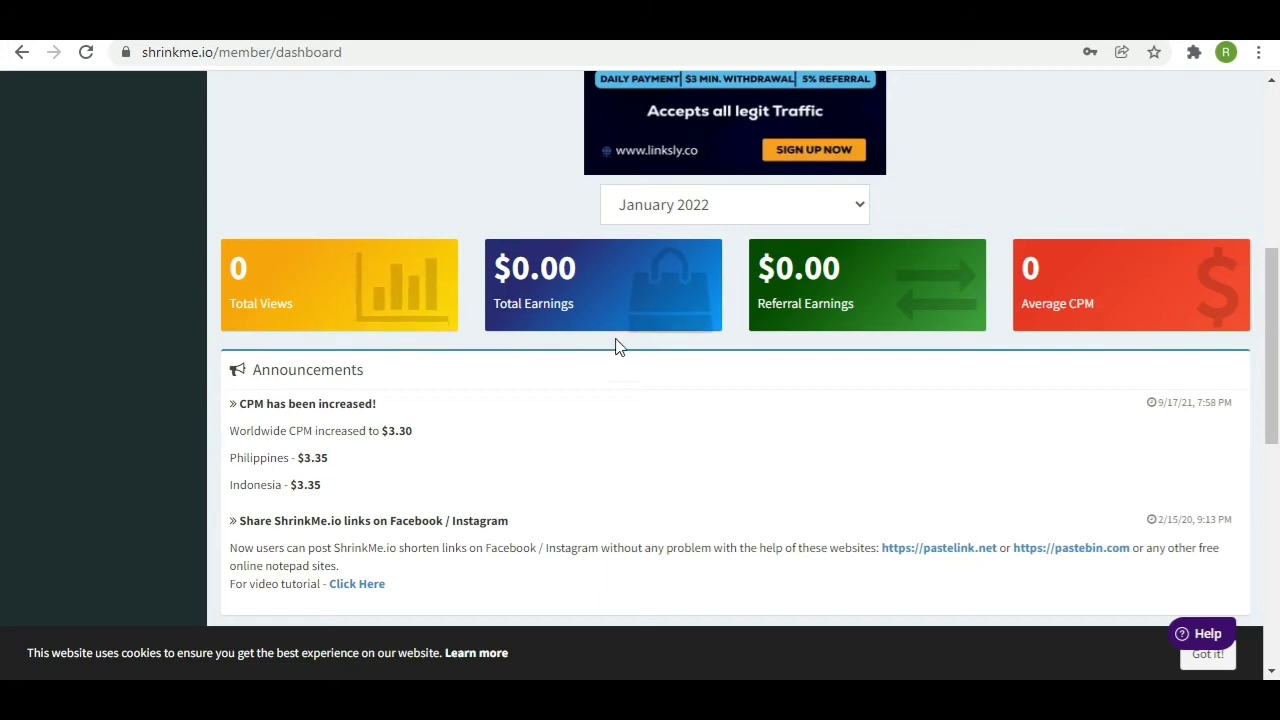
scroll(683, 391, "up", 5)
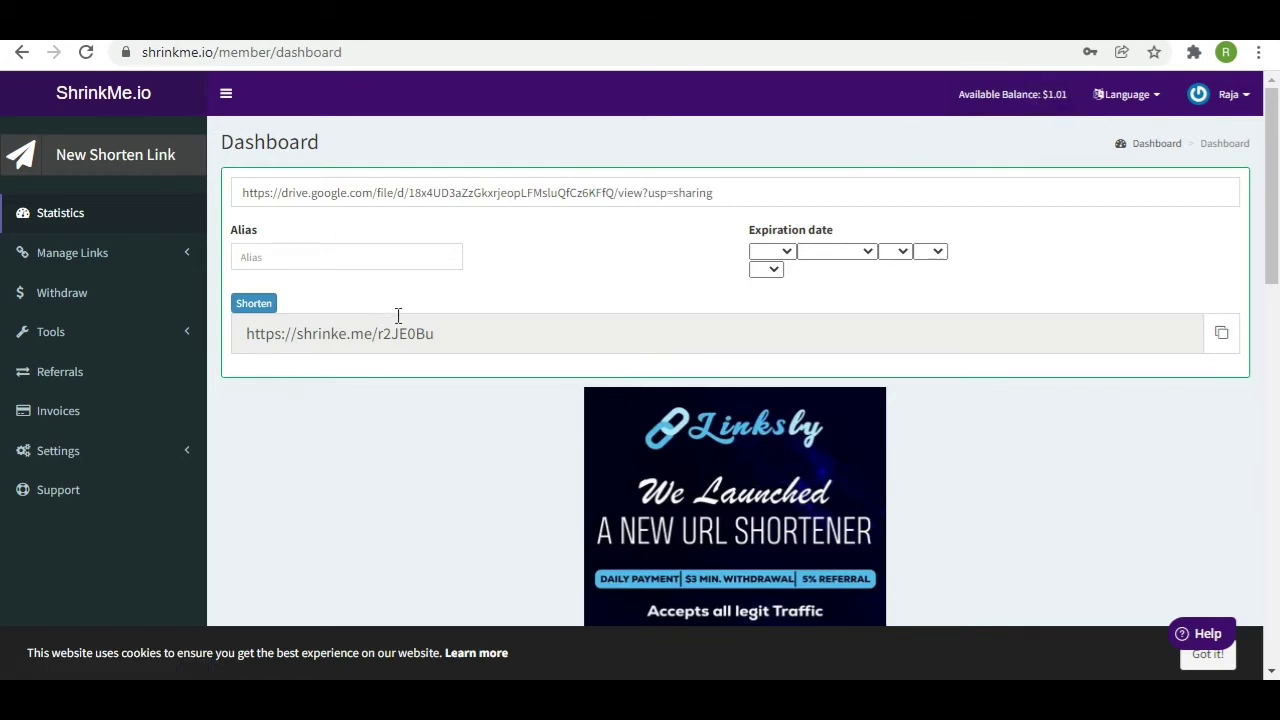
left_click(490, 331)
left_click(1215, 338)
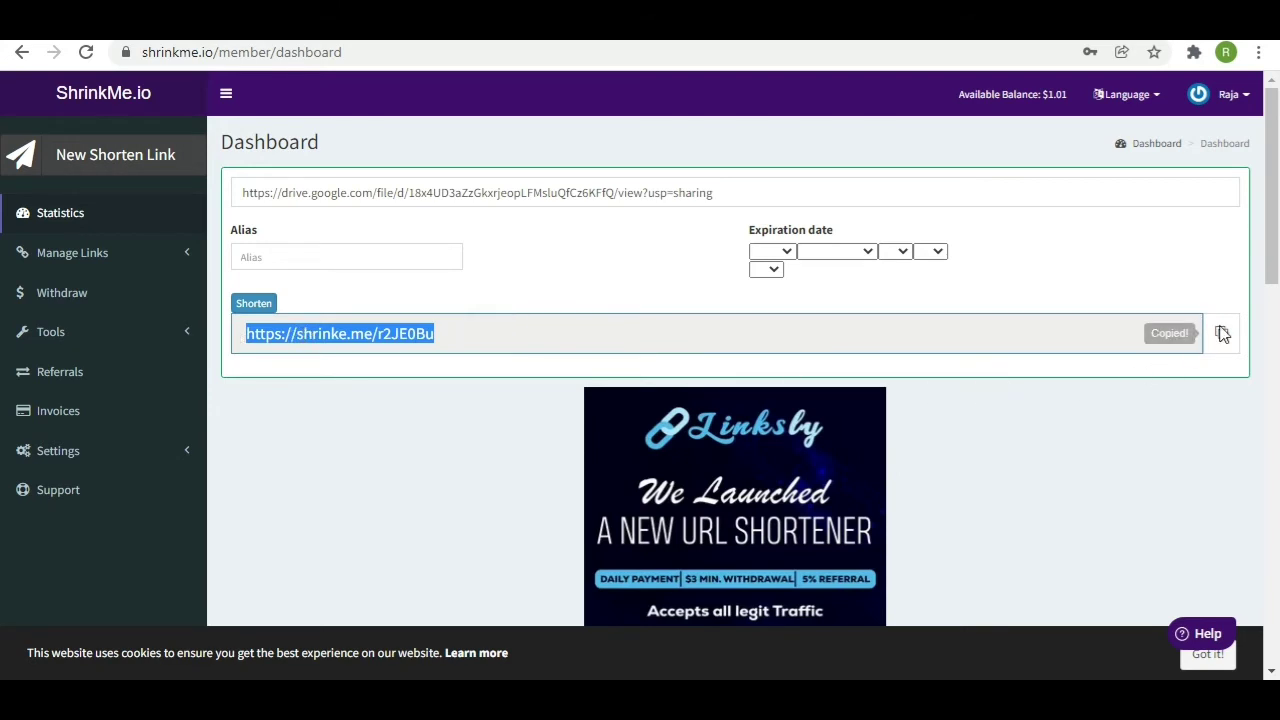
left_click(1218, 336)
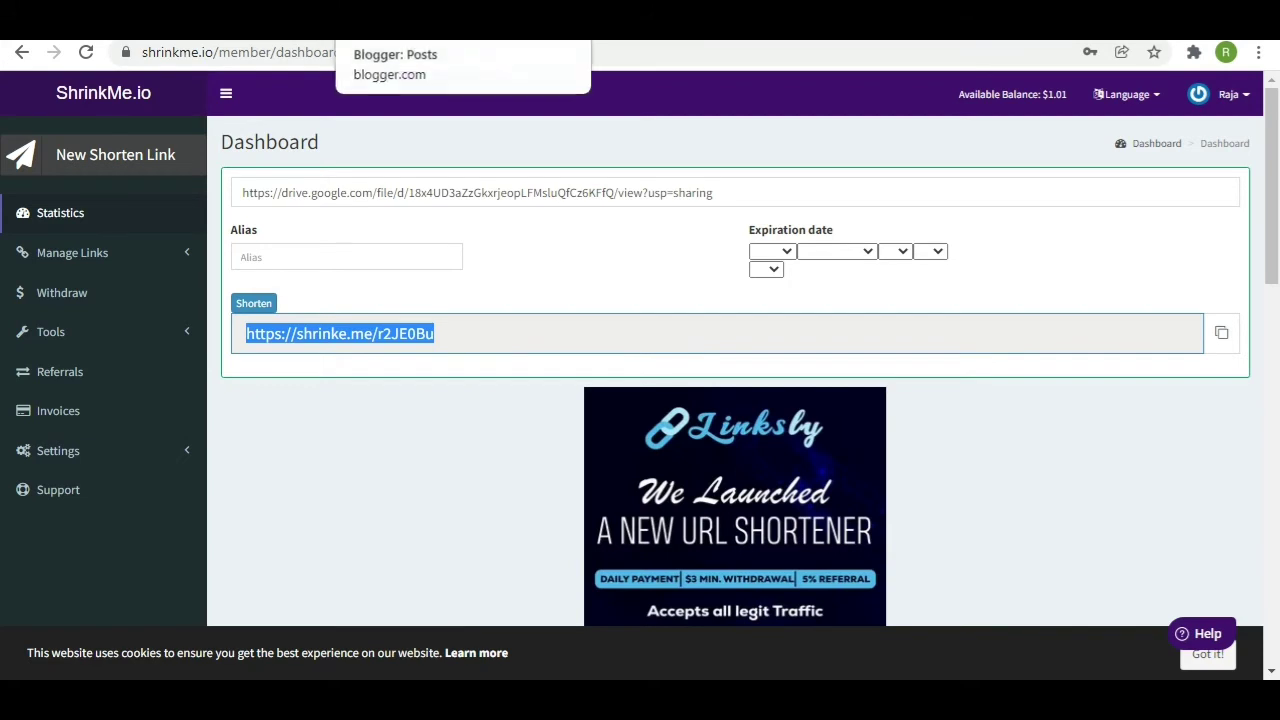
Switch to Blogger and create a new post in the 365 Ringtone blog.
left_click(420, 22)
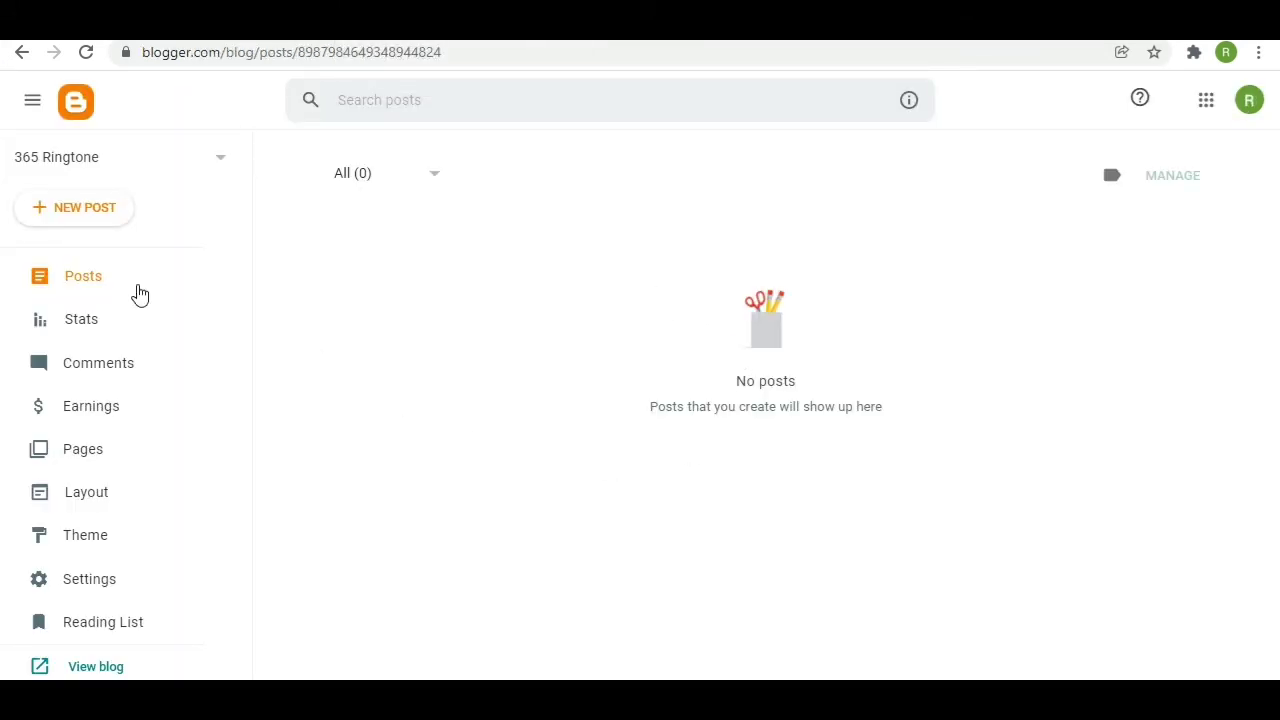
left_click(81, 206)
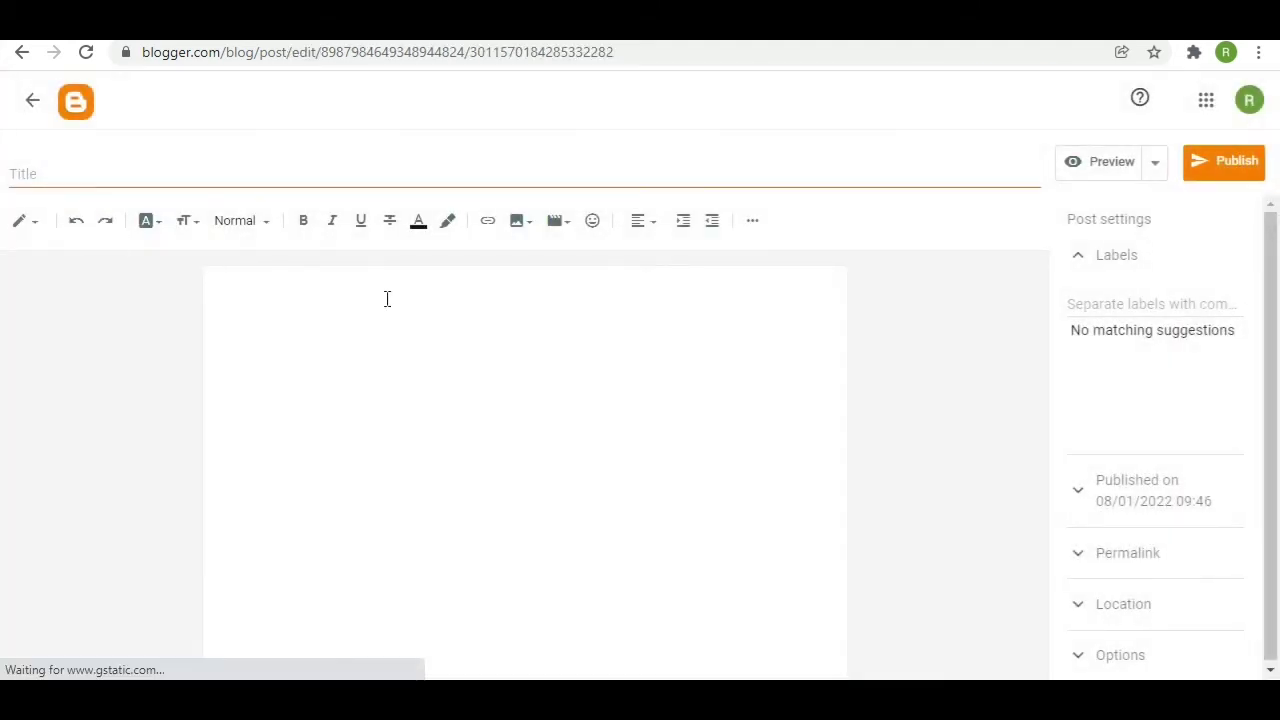
left_click(376, 298)
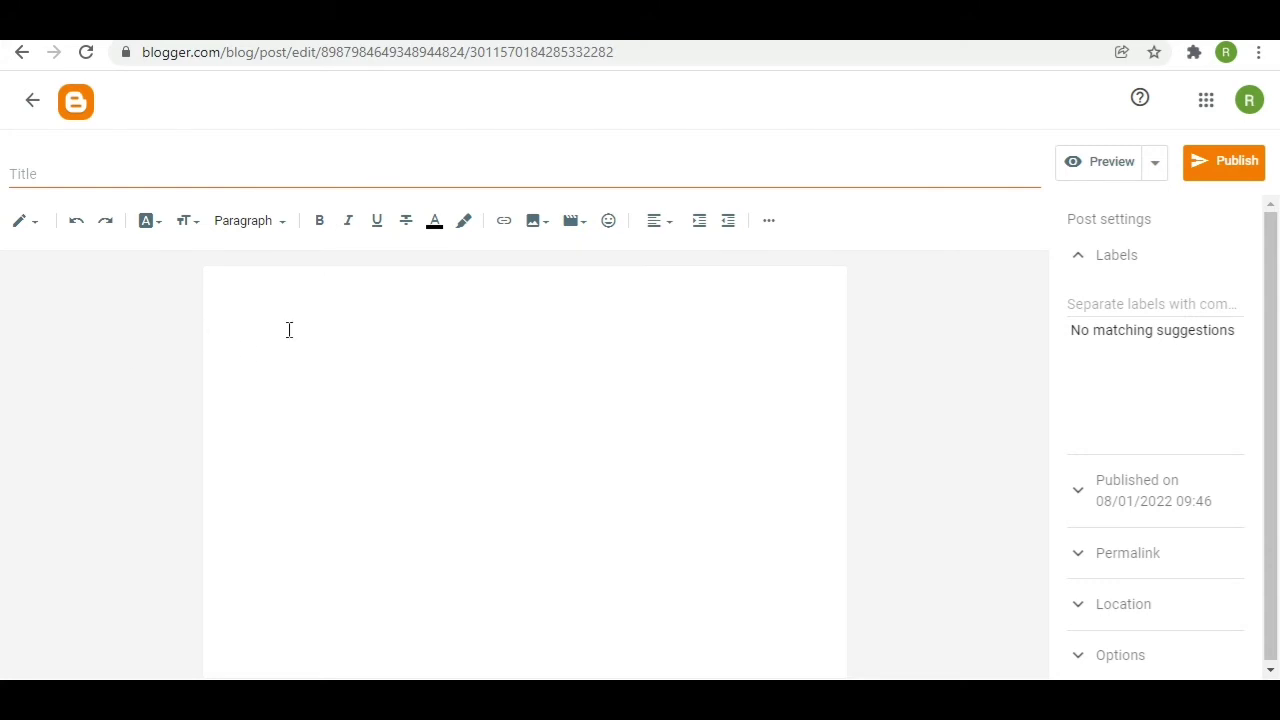
Check the Article Forge article's progress, return to Blogger and title the post "KGF Ringtone Free Download - 2022".
left_click(929, 45)
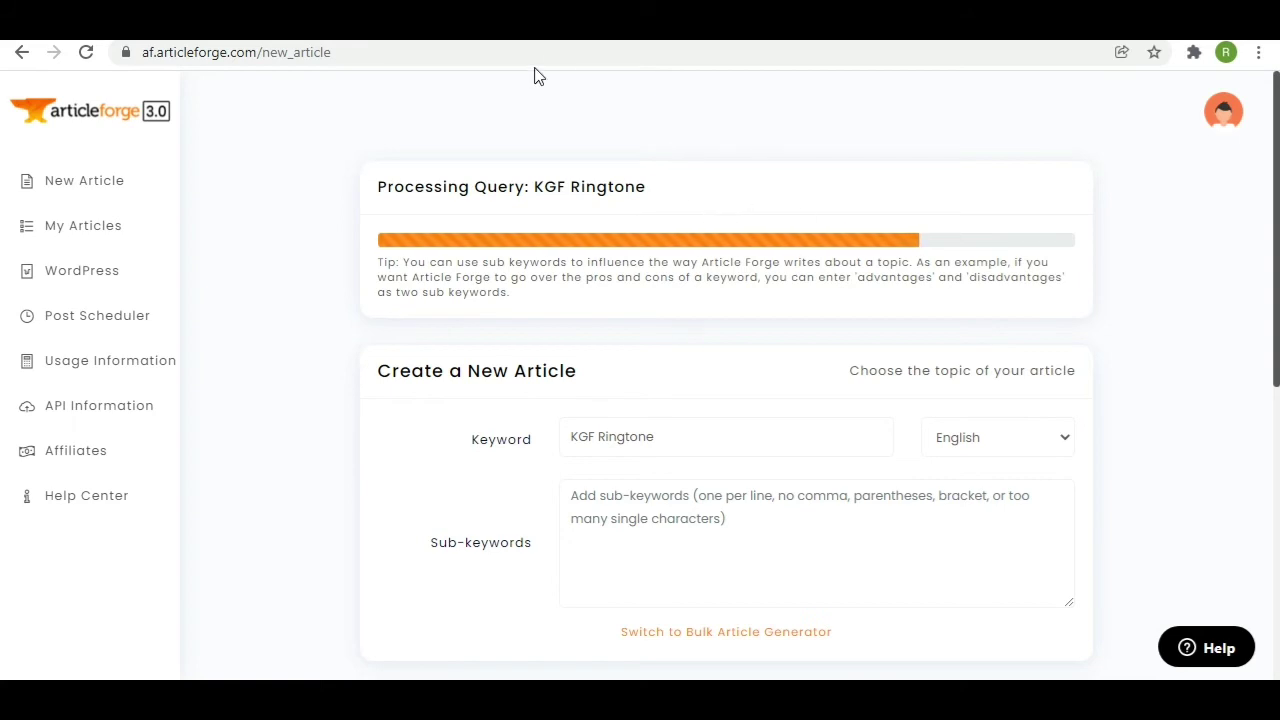
left_click(545, 30)
left_click(364, 179)
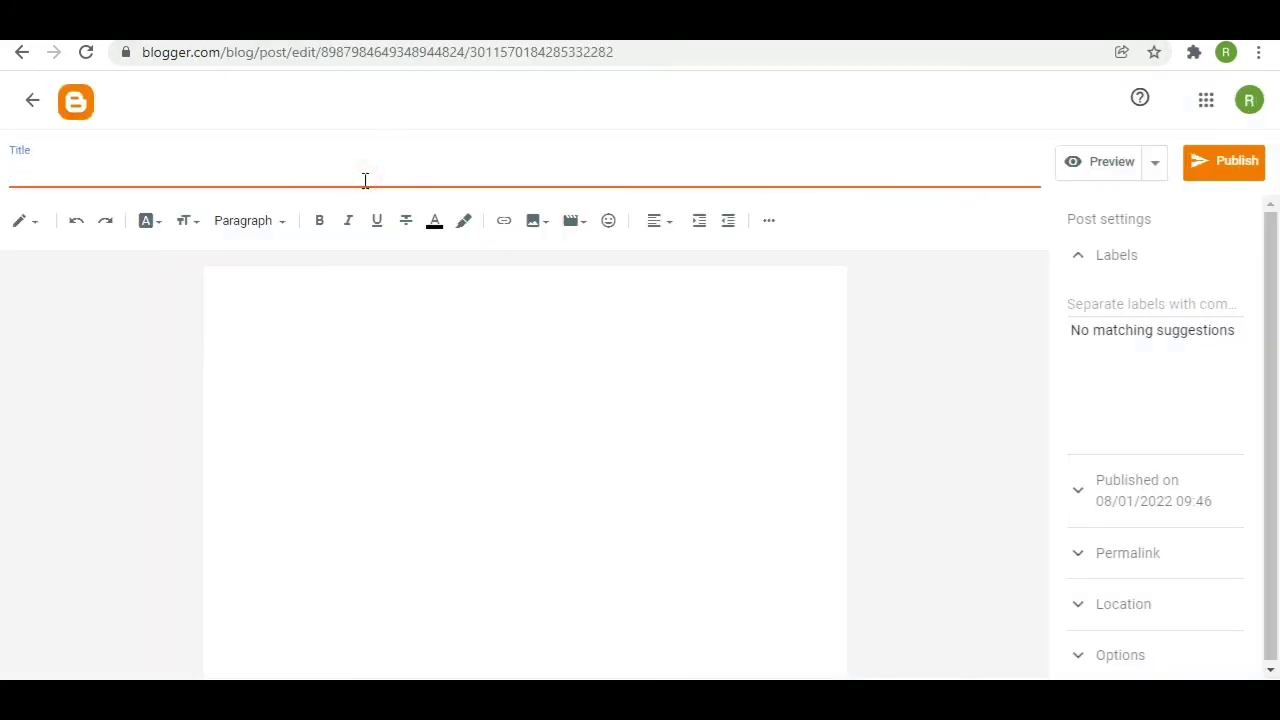
type("GF Ringtone Free Download -")
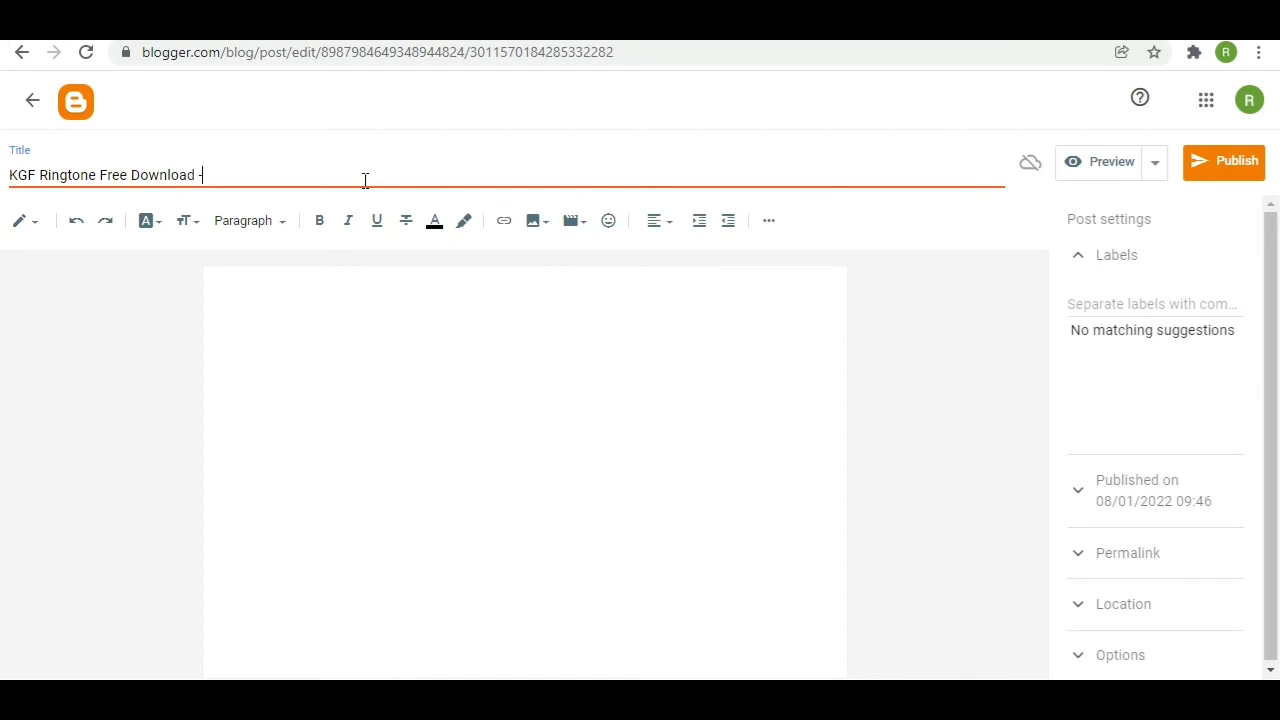
type("2022")
Add the label "KGF Ringtone," to the post.
left_click(1095, 310)
type("KGF Ri")
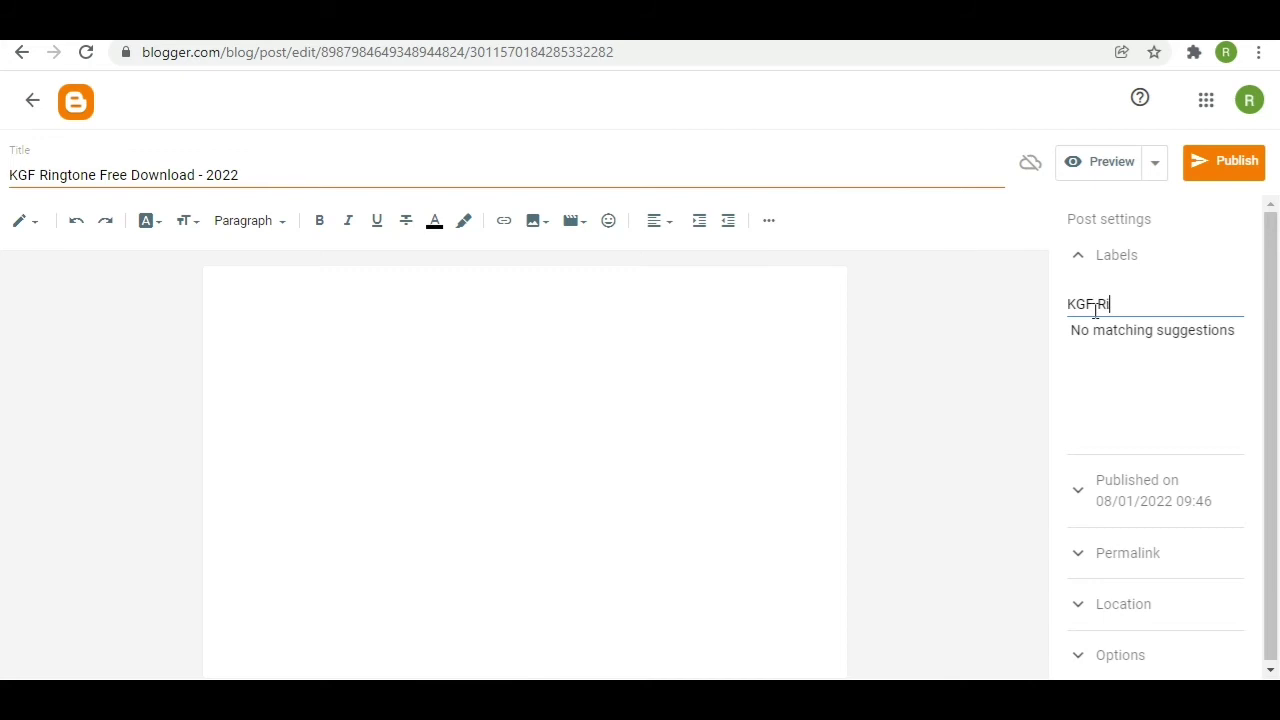
type("ngtone")
key("Return")
key("BackSpace")
type(",")
Upload the image zUUNaQRjYAk-HD from the computer's Downloads folder and insert it into the empty post body.
left_click(503, 306)
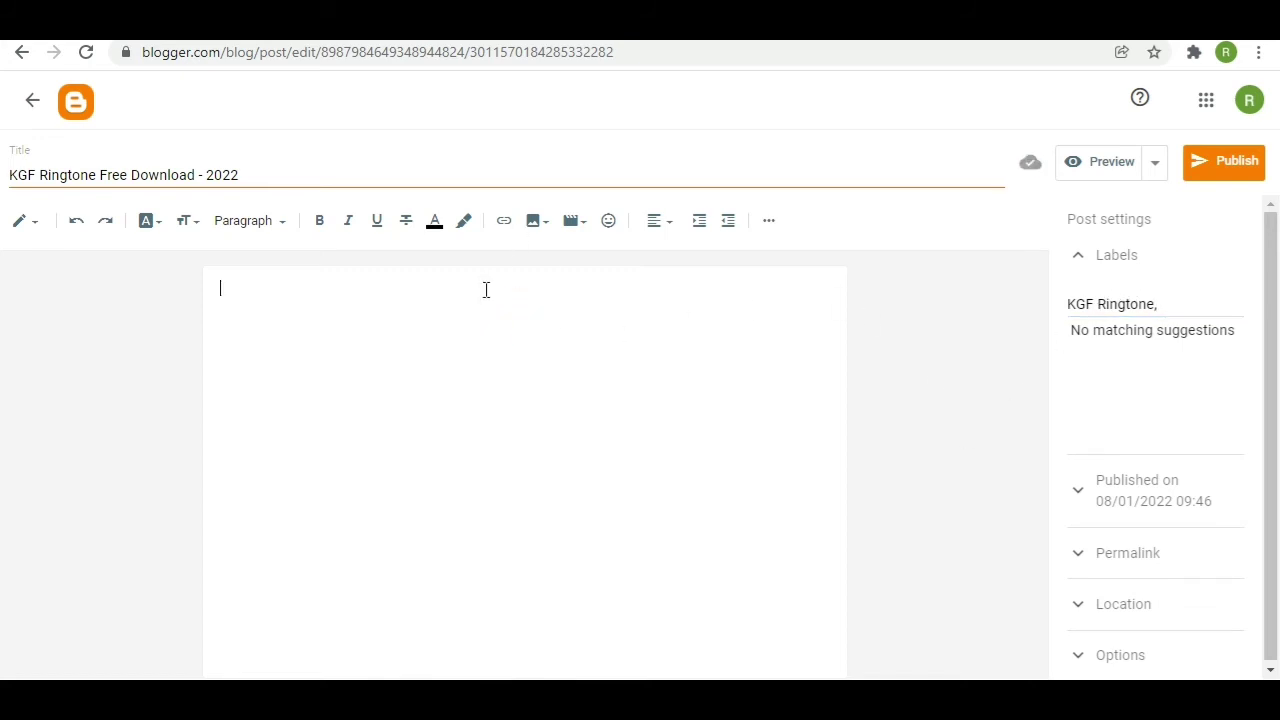
left_click(536, 226)
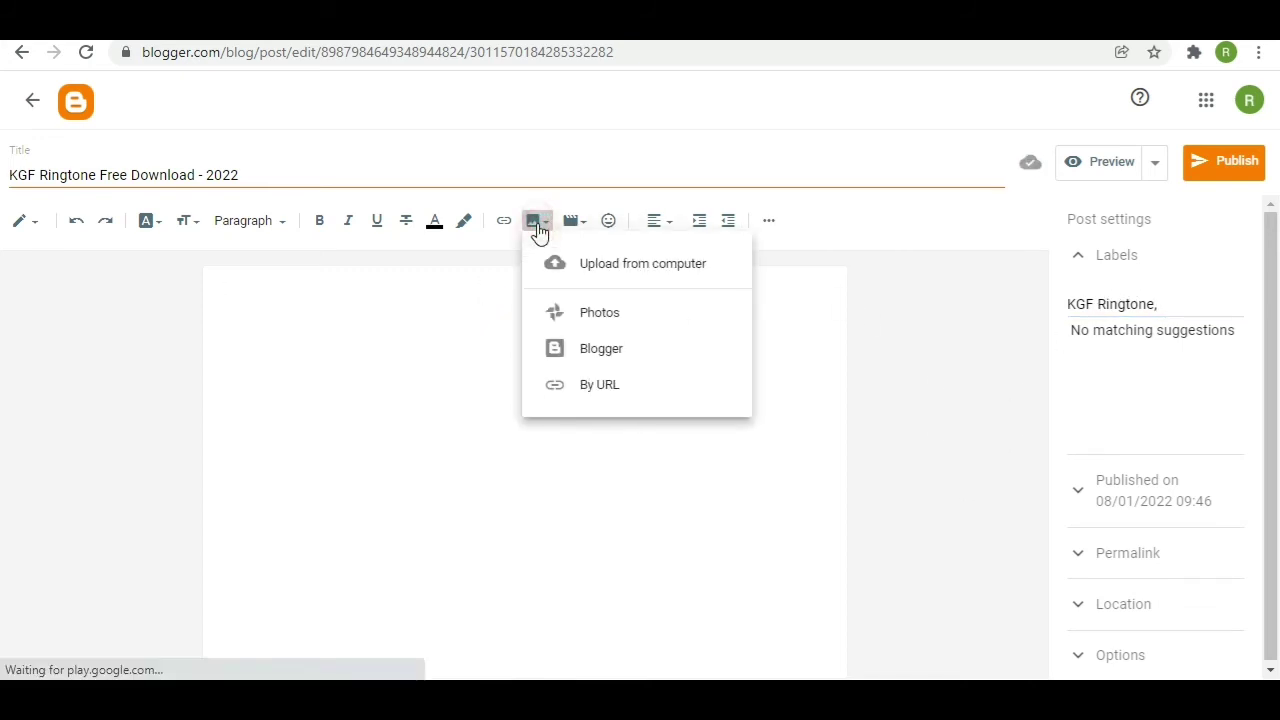
left_click(585, 276)
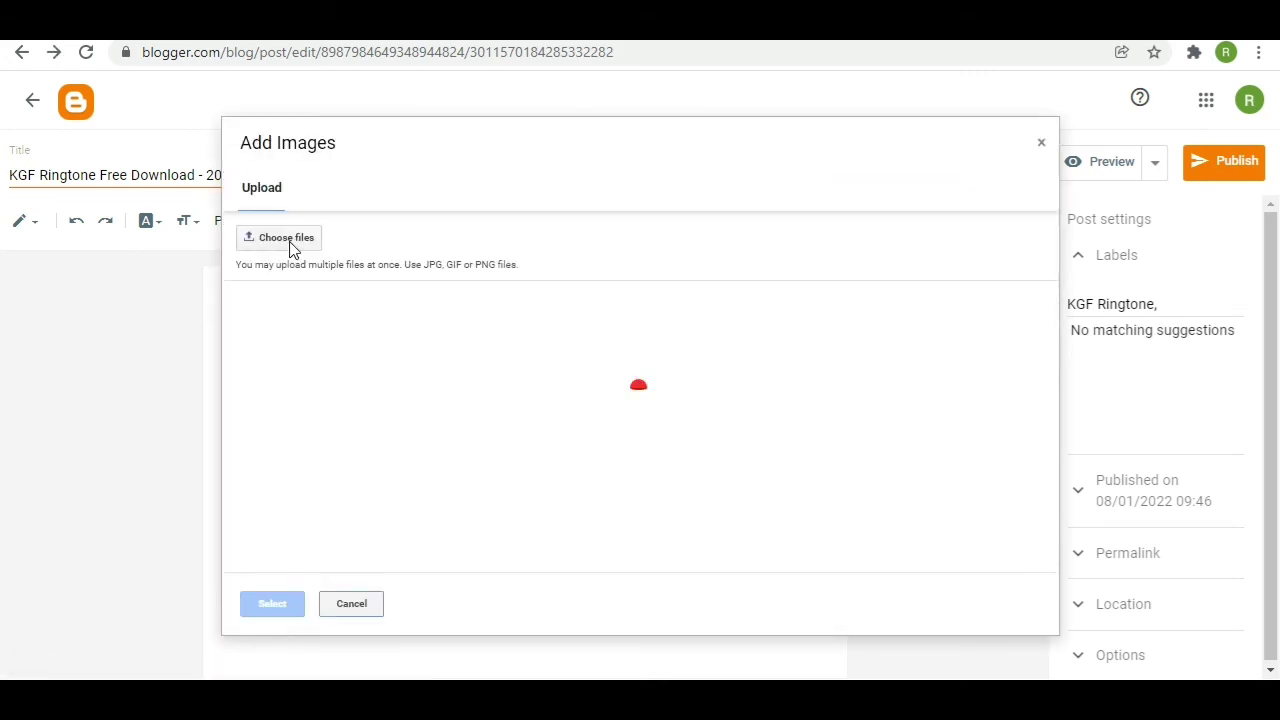
left_click(290, 244)
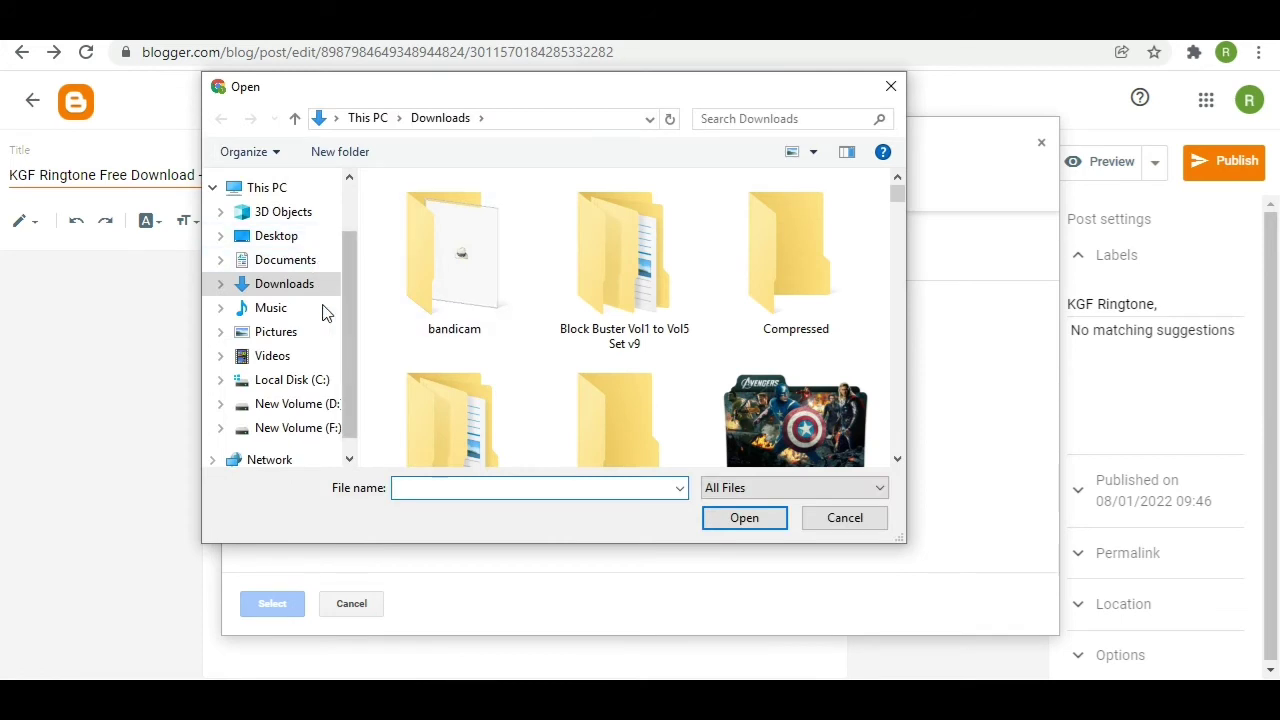
left_click(455, 450)
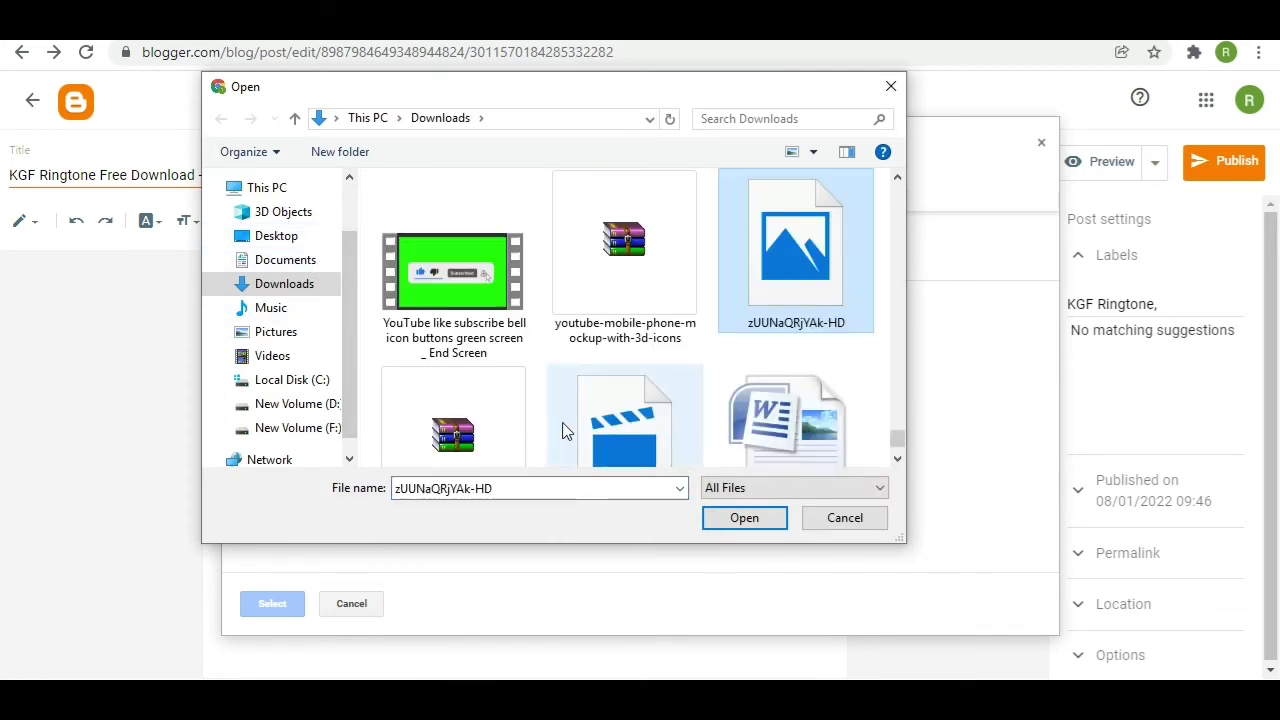
left_click(745, 521)
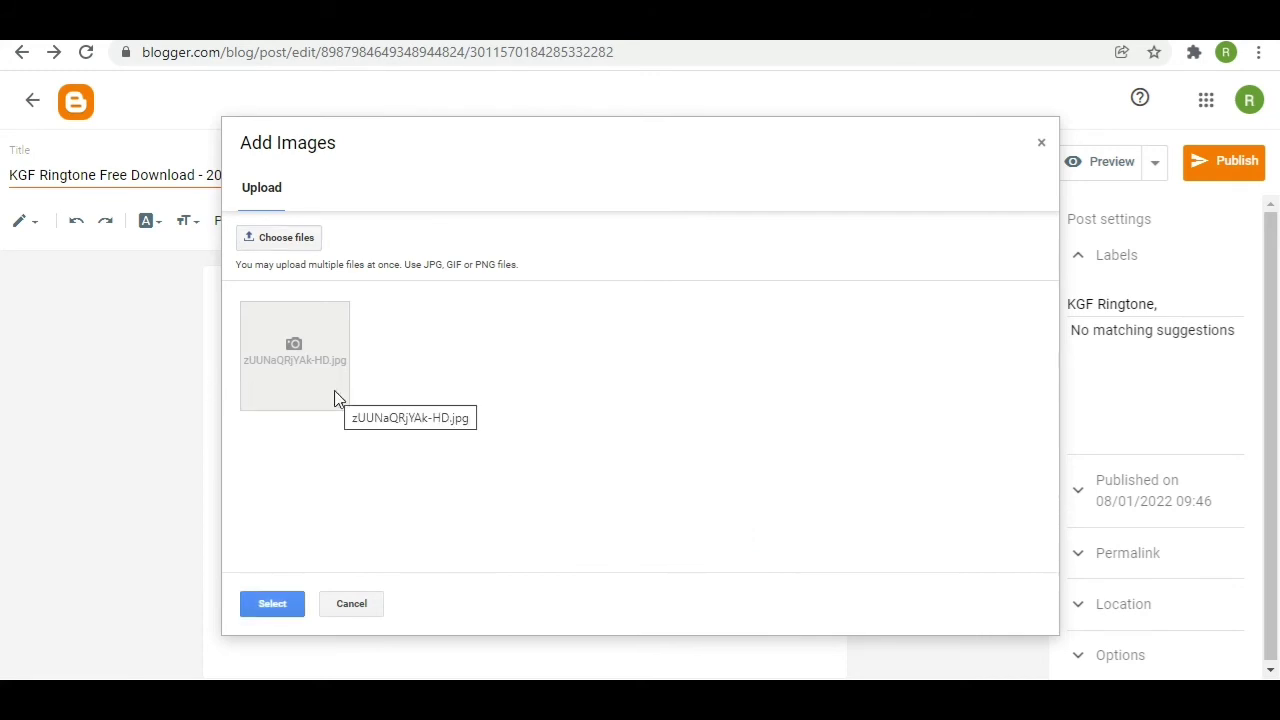
left_click(334, 390)
left_click(265, 600)
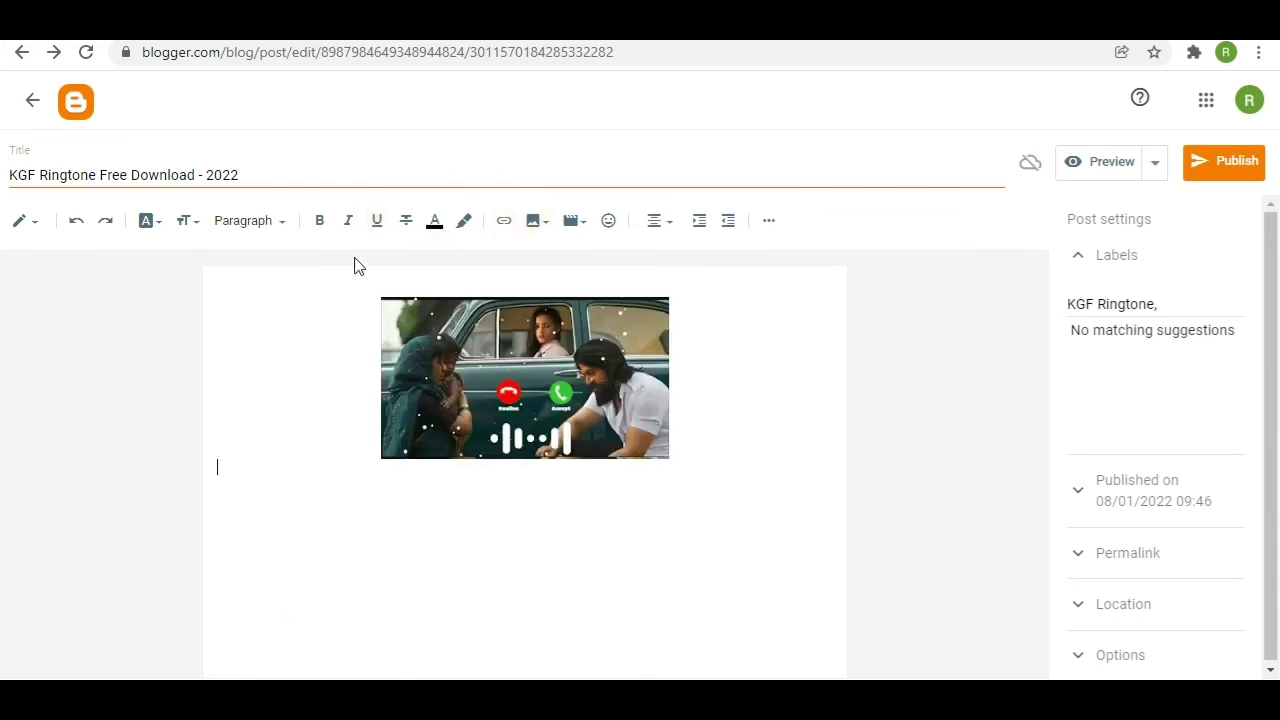
Copy the post title text into the body above the inserted image.
left_click_drag(270, 176, 6, 176)
key("ctrl+c")
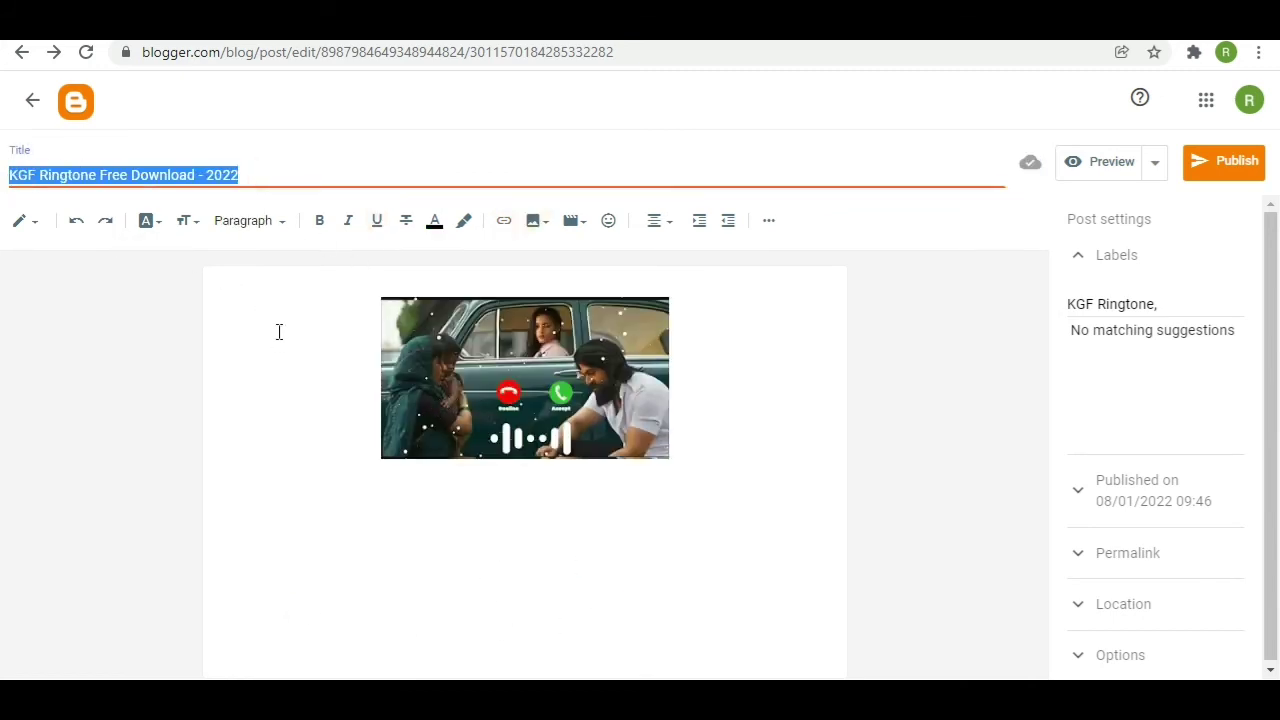
left_click(246, 283)
key("ctrl+v")
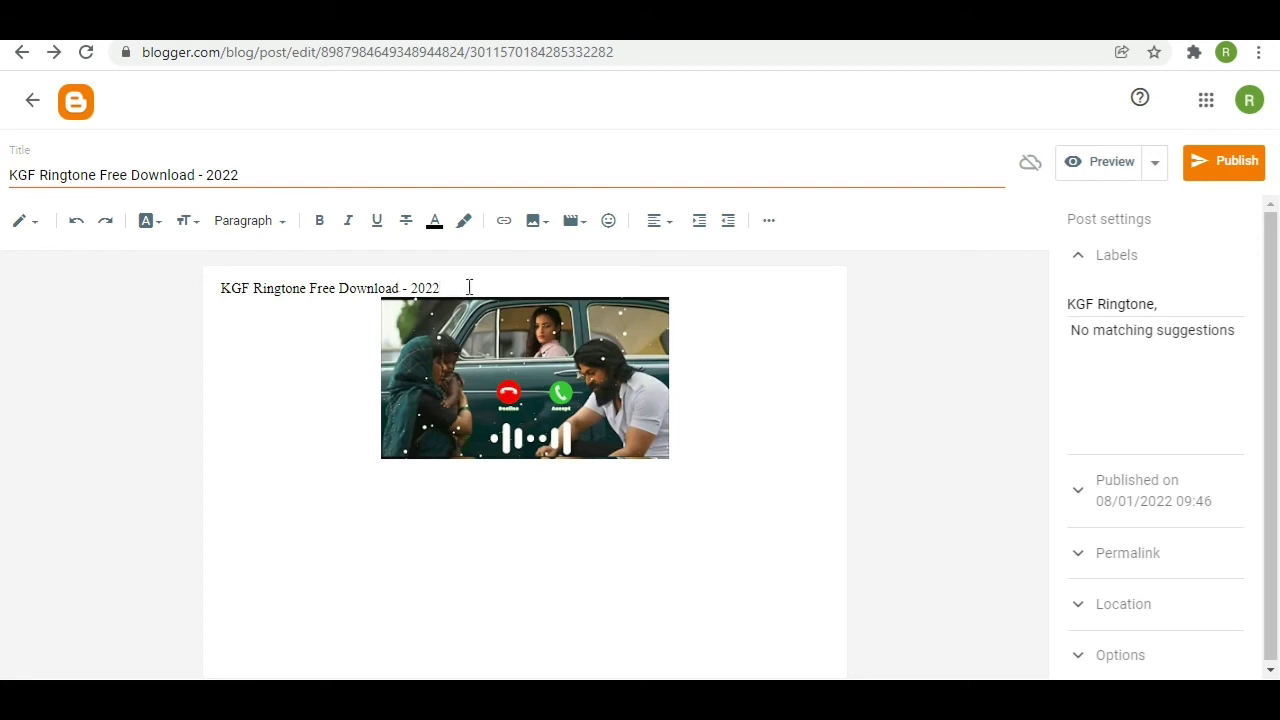
Format the title line above the image as Heading and switch it to a sans-serif font.
left_click_drag(469, 287, 200, 303)
left_click(268, 220)
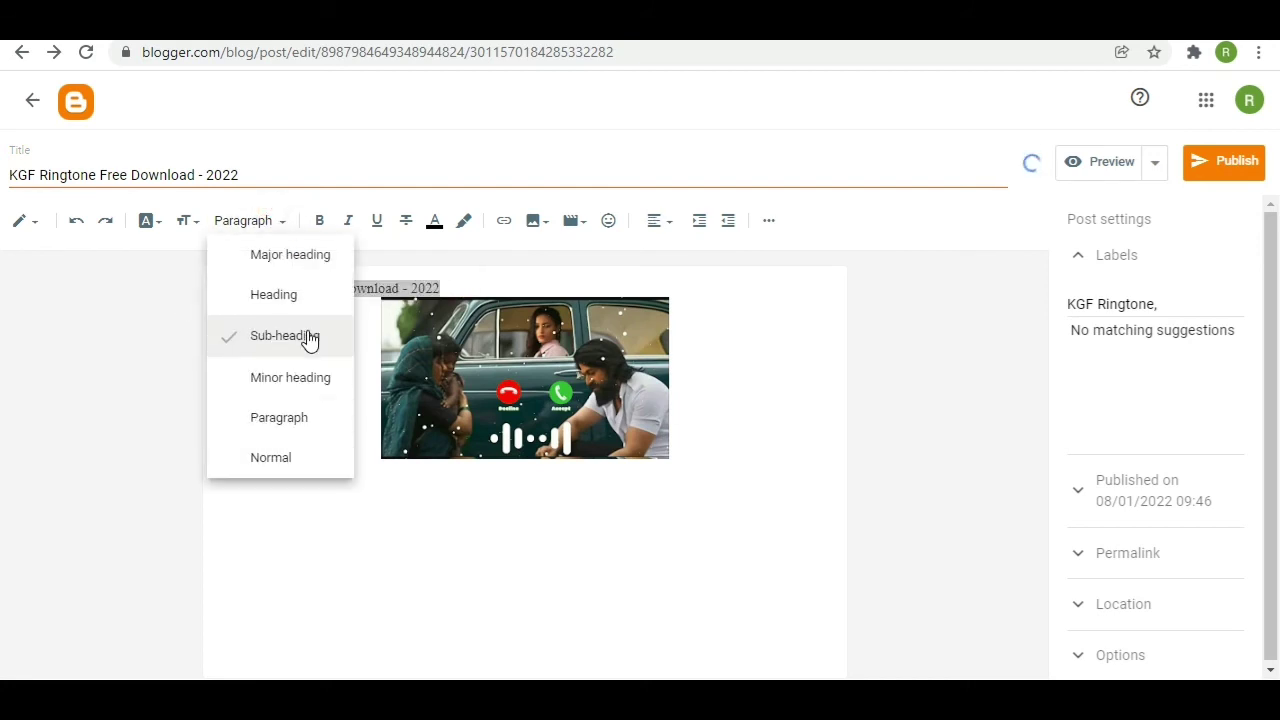
left_click(290, 296)
left_click(146, 220)
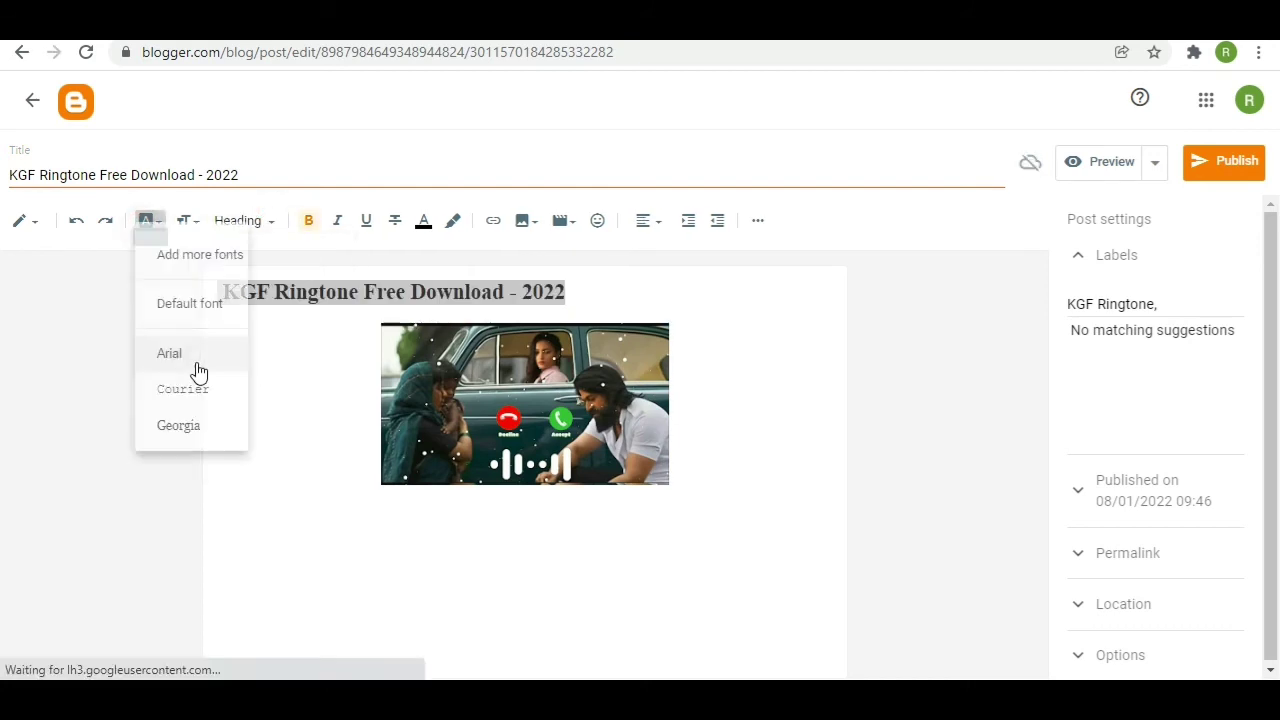
left_click(229, 478)
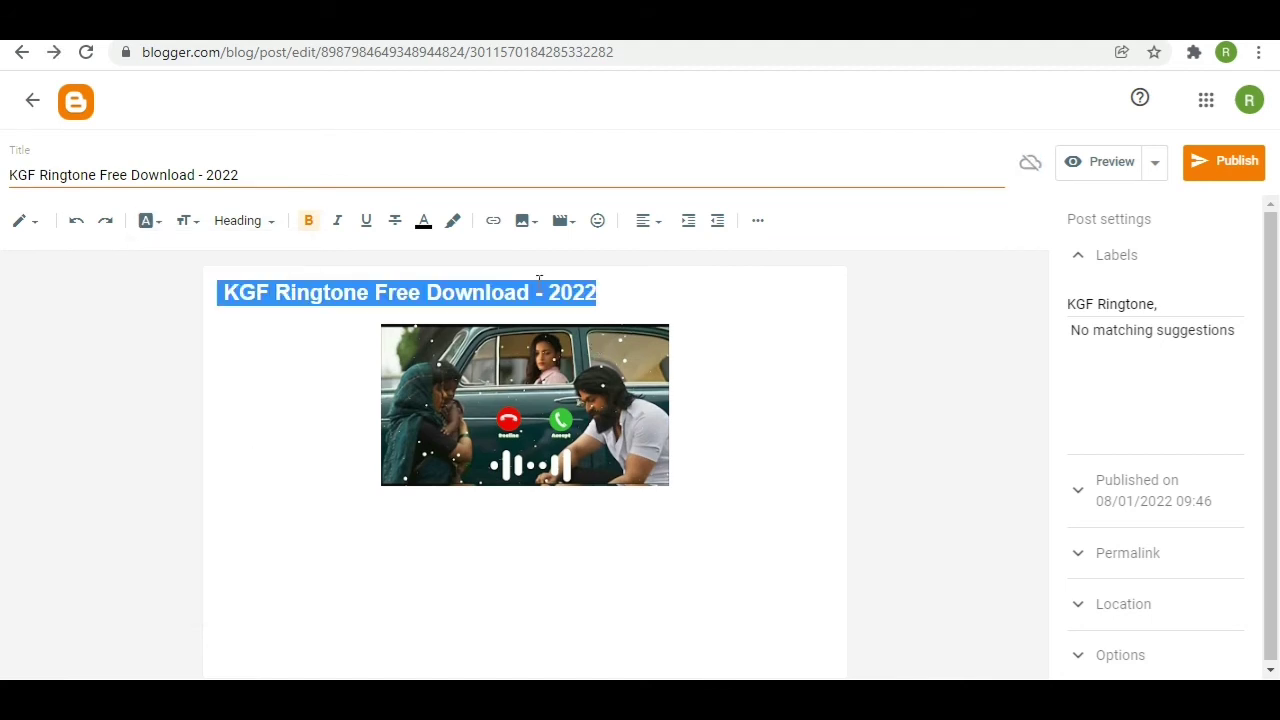
left_click(619, 297)
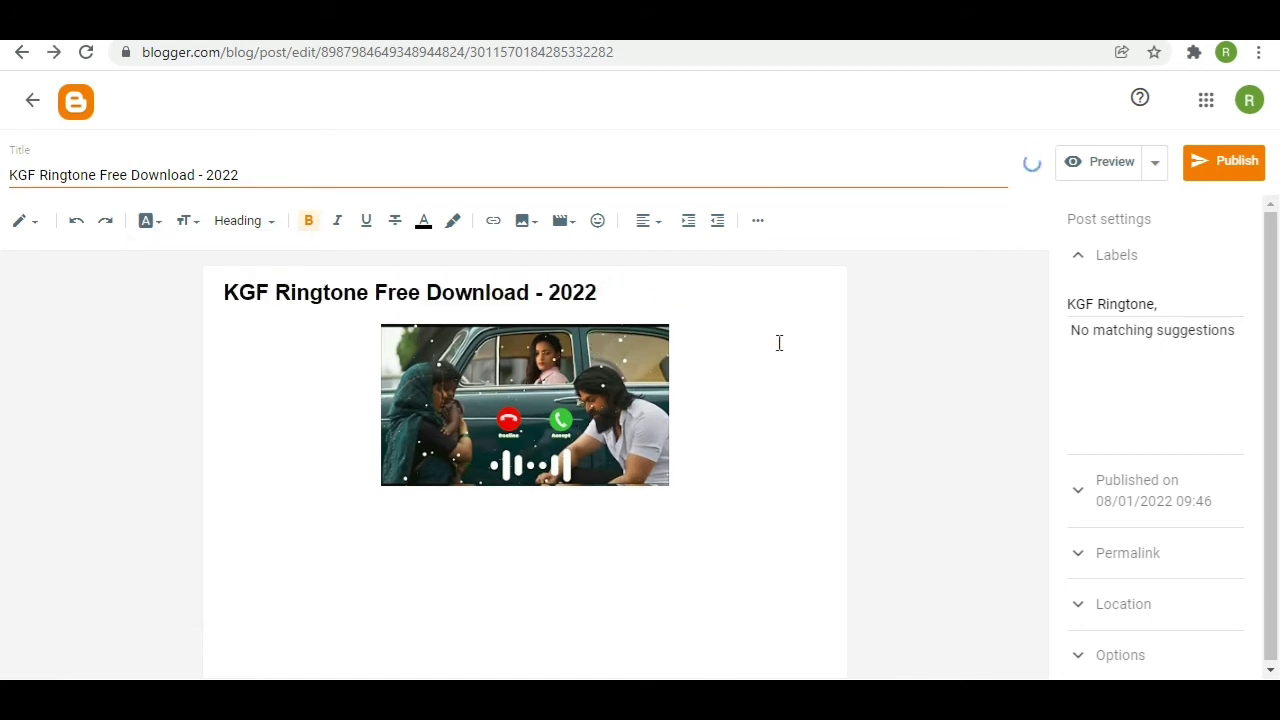
Place the cursor after the image, switch to Article Forge, open the finished KGF Ringtone article and copy its text.
left_click(584, 429)
left_click(729, 375)
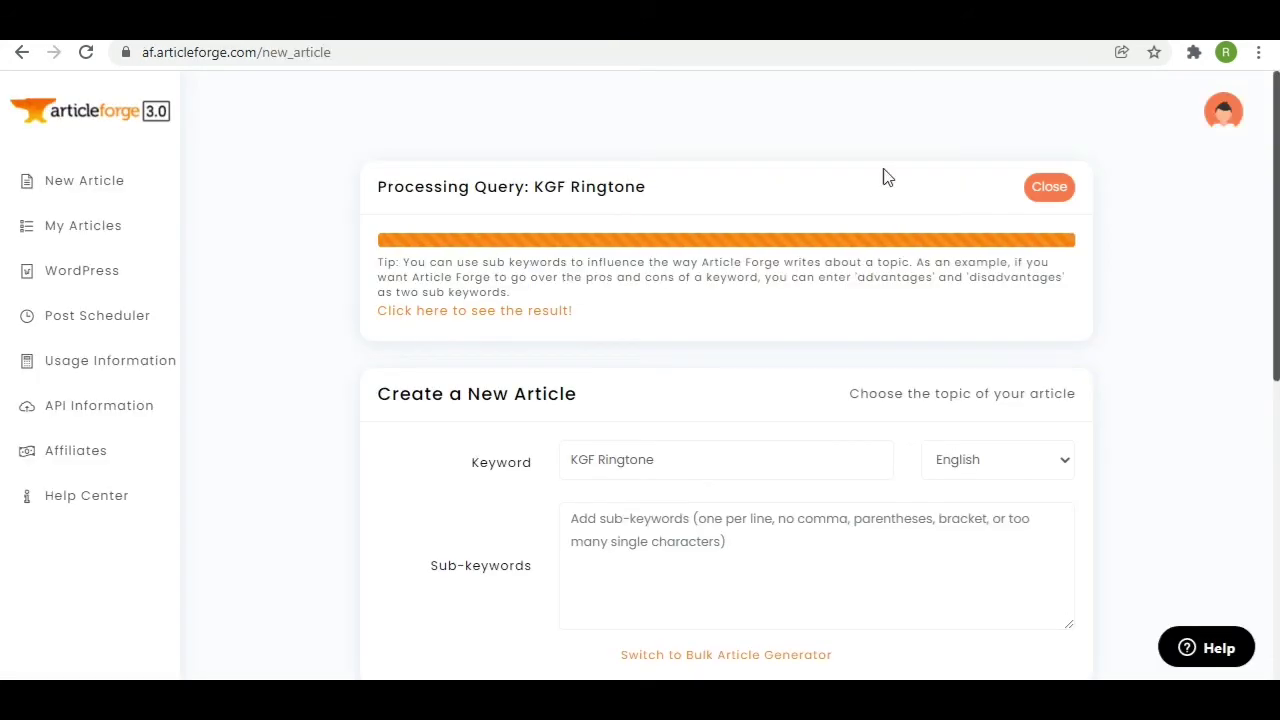
left_click(538, 312)
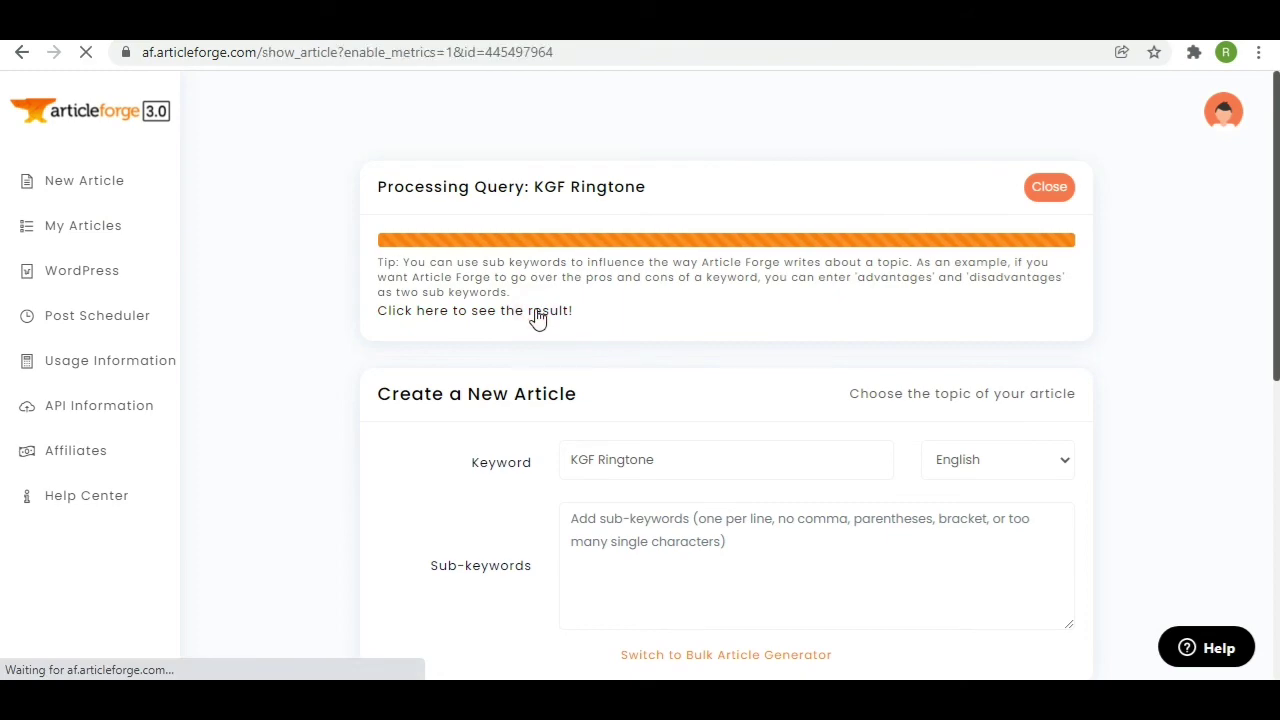
scroll(586, 320, "down", 3)
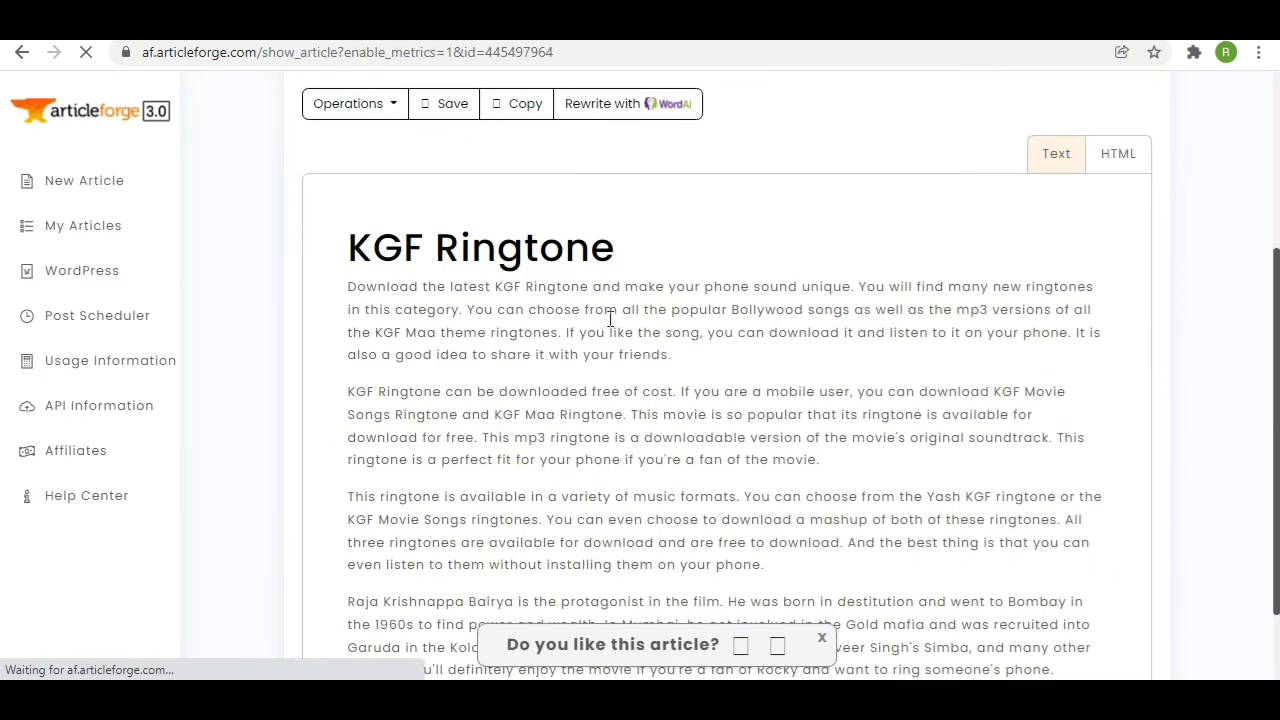
scroll(580, 340, "down", 1)
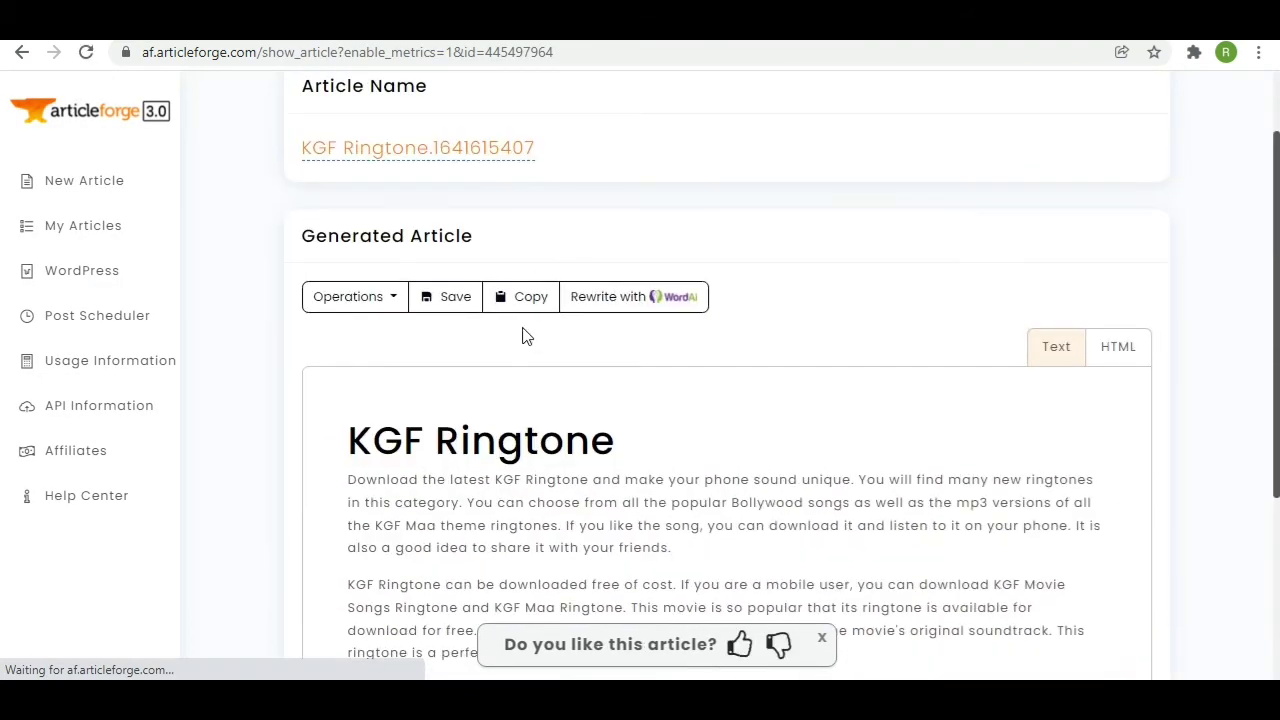
scroll(523, 334, "down", 3)
scroll(388, 392, "up", 2)
left_click(525, 197)
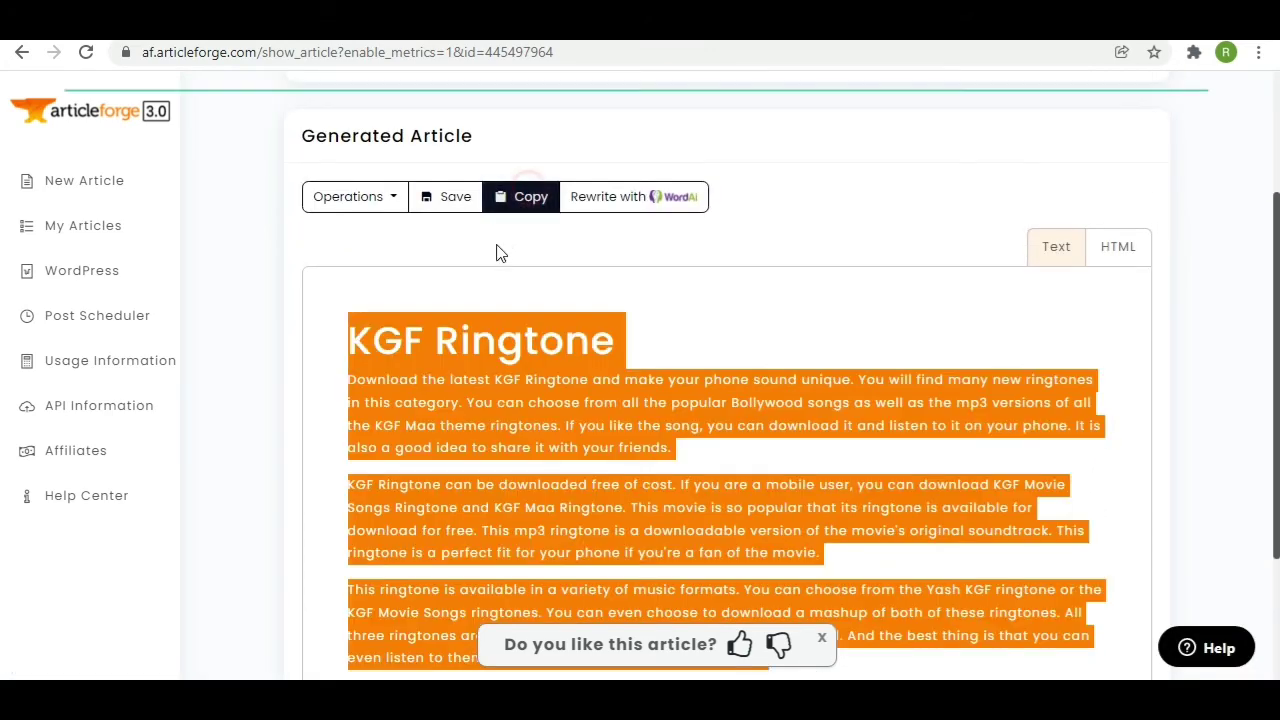
Paste the copied article below the image in the Blogger post and delete its "KGF Ringtone" heading and the blank space above the text.
key("ctrl+Tab")
left_click(726, 445)
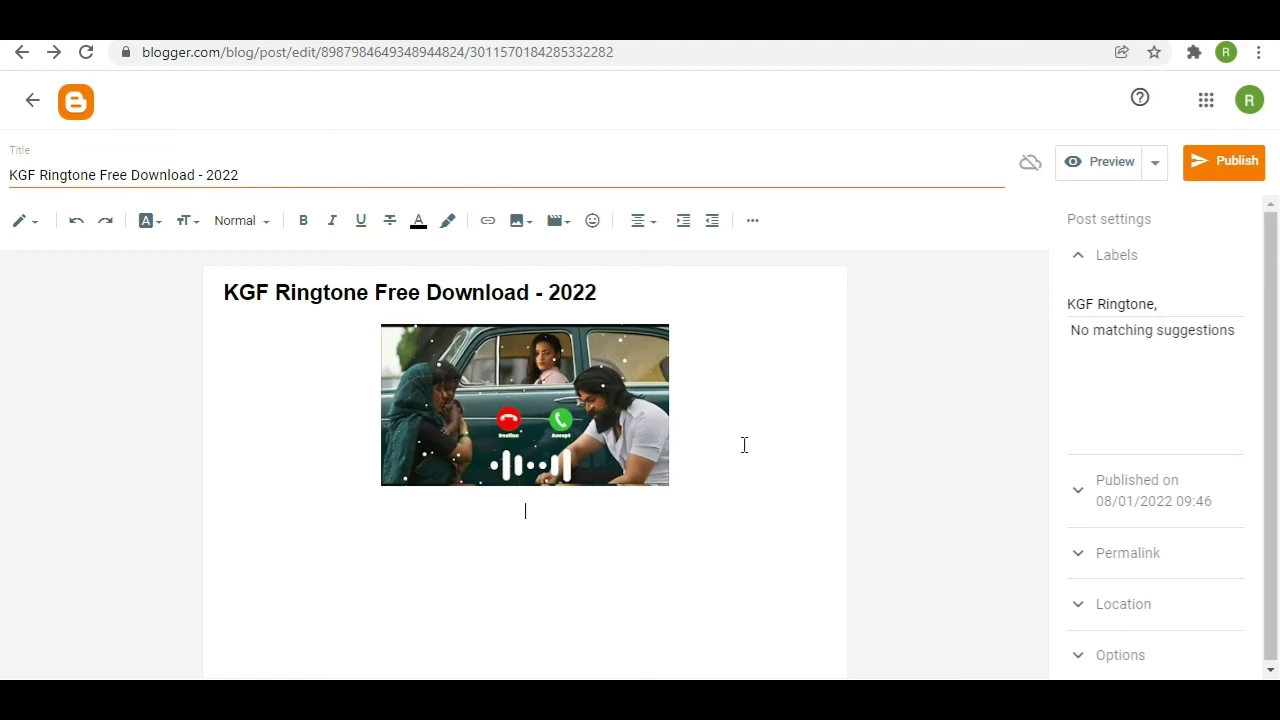
key("ctrl+v")
scroll(541, 380, "up", 3)
left_click_drag(520, 522, 116, 537)
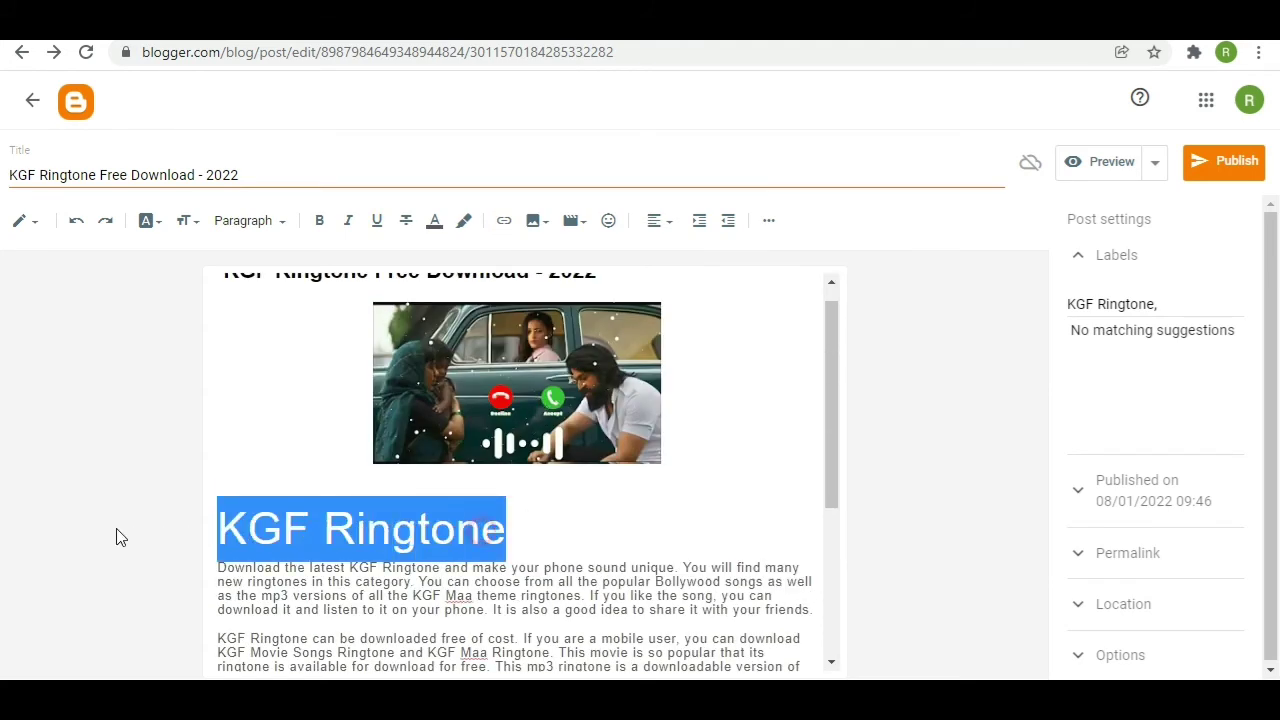
key("BackSpace")
key("BackSpace")
key("BackSpace")
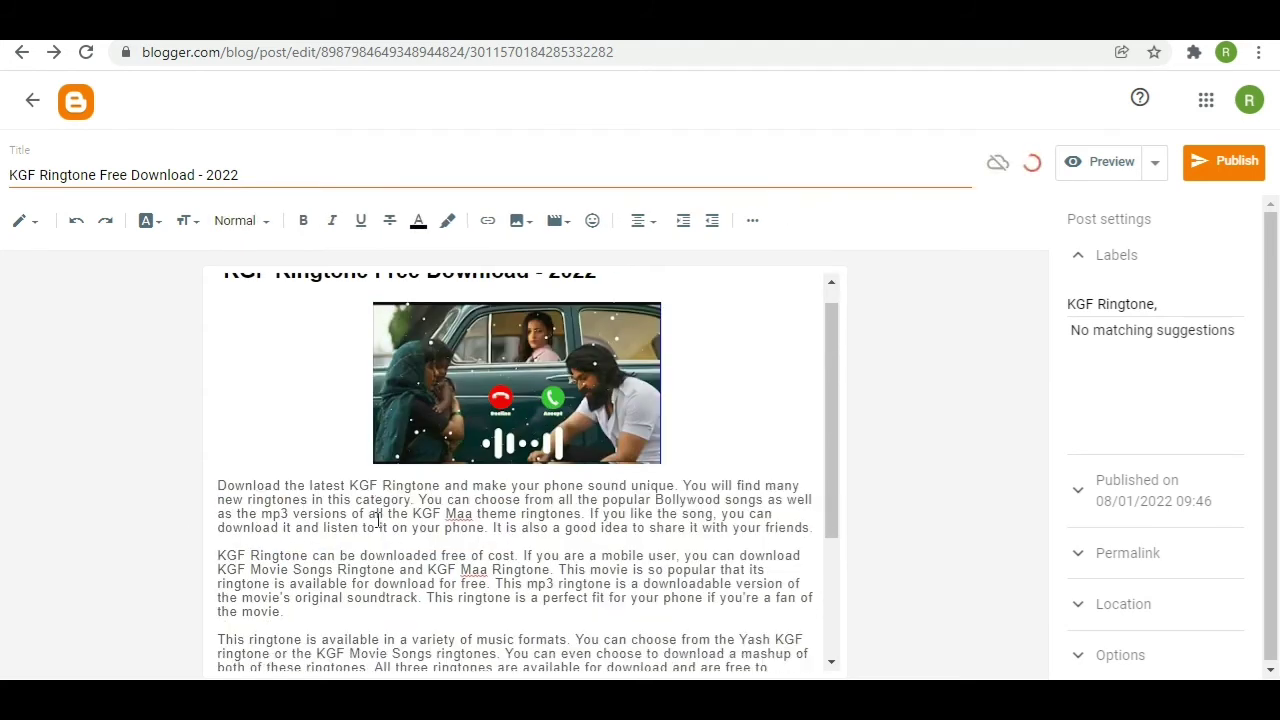
Look over the pasted article and add a new line after its last paragraph.
scroll(706, 532, "down", 2)
scroll(757, 421, "up", 3)
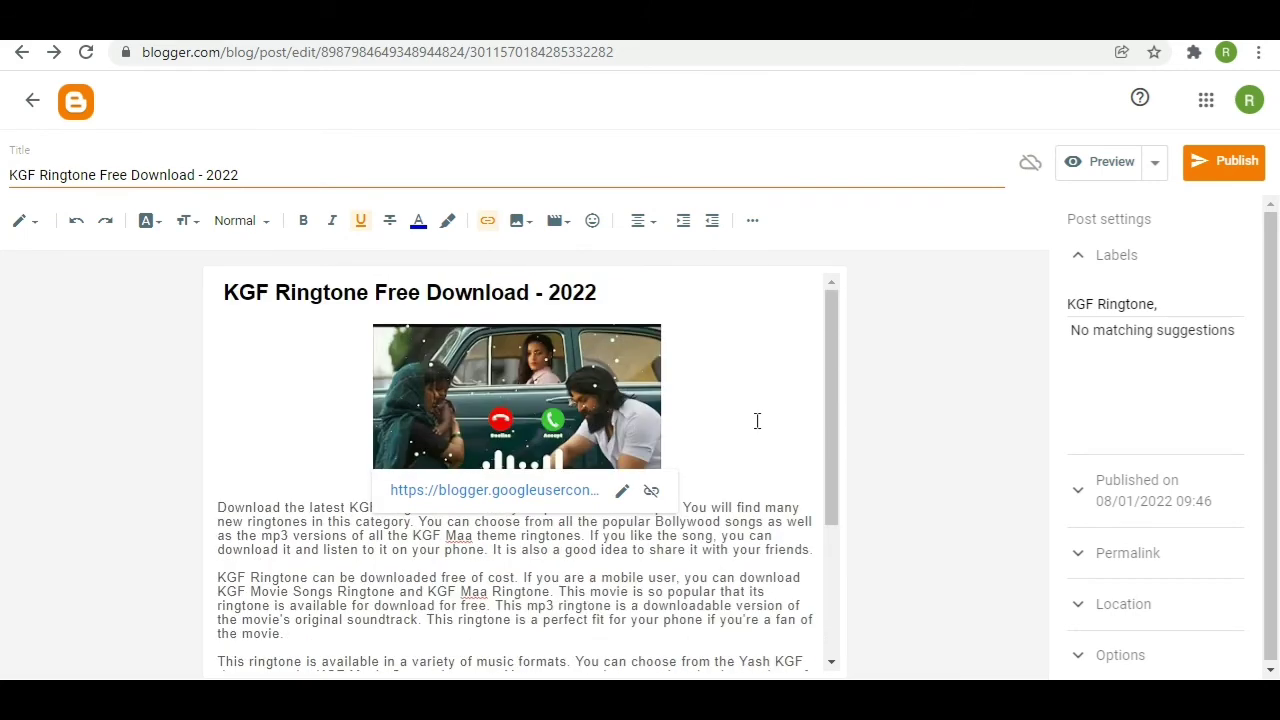
scroll(757, 421, "down", 2)
left_click(536, 585)
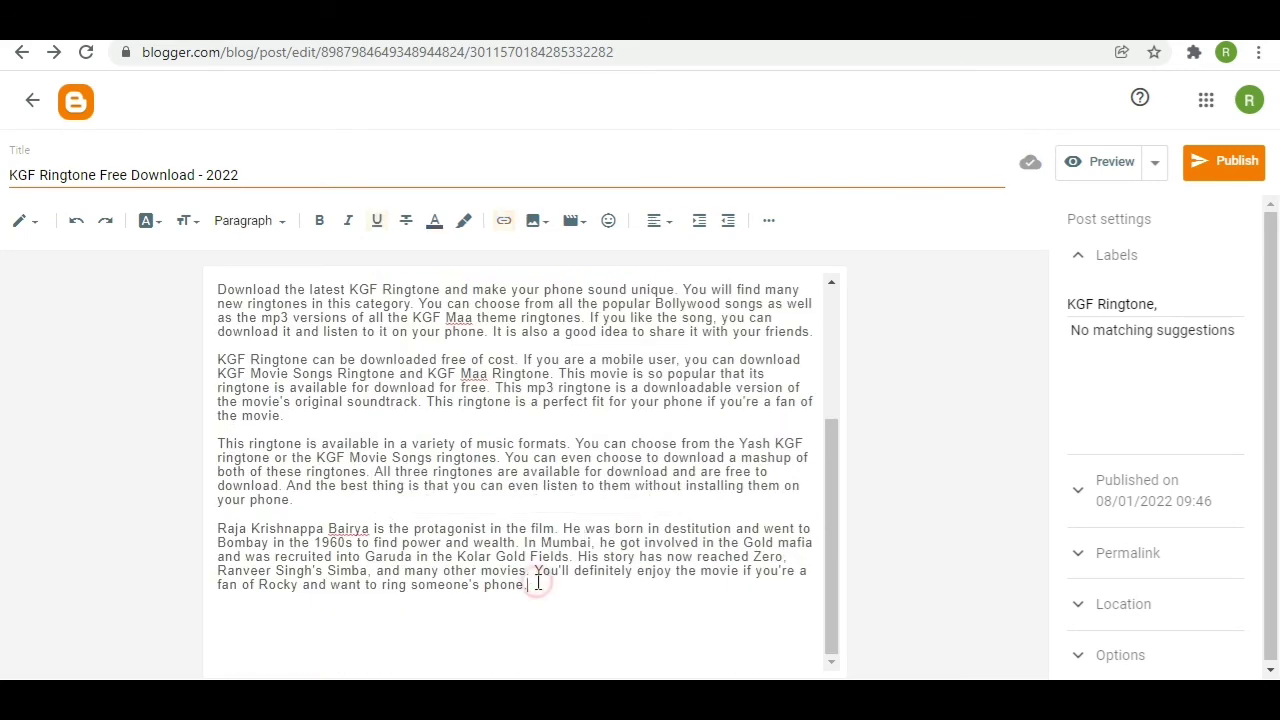
key("Return")
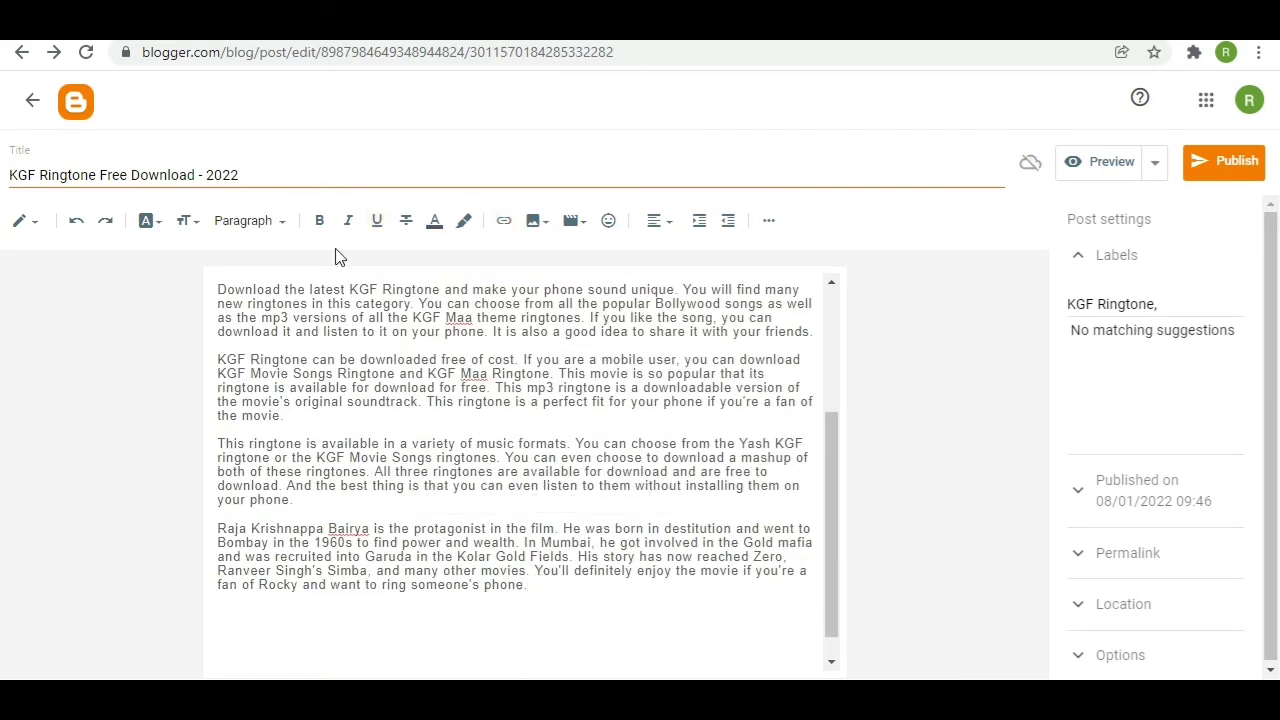
Start uploading an image from the computer into the post and browse to the Notes folder on the Desktop.
left_click(535, 220)
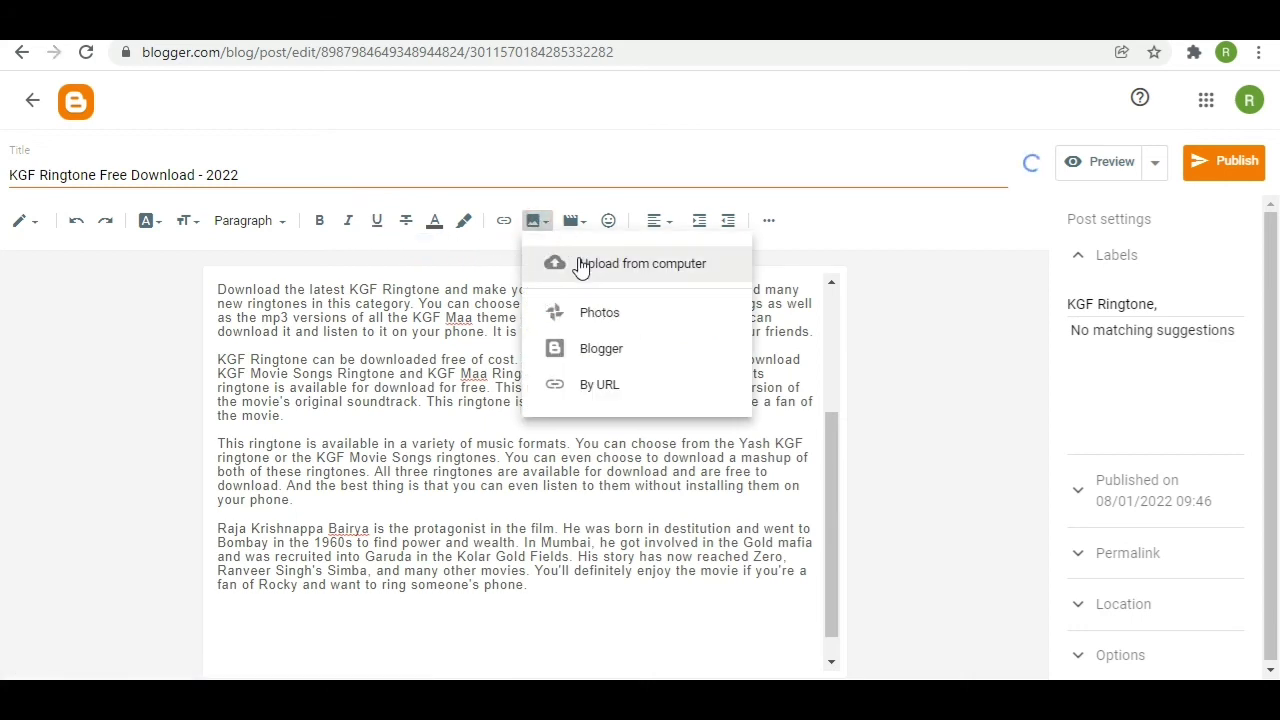
left_click(580, 265)
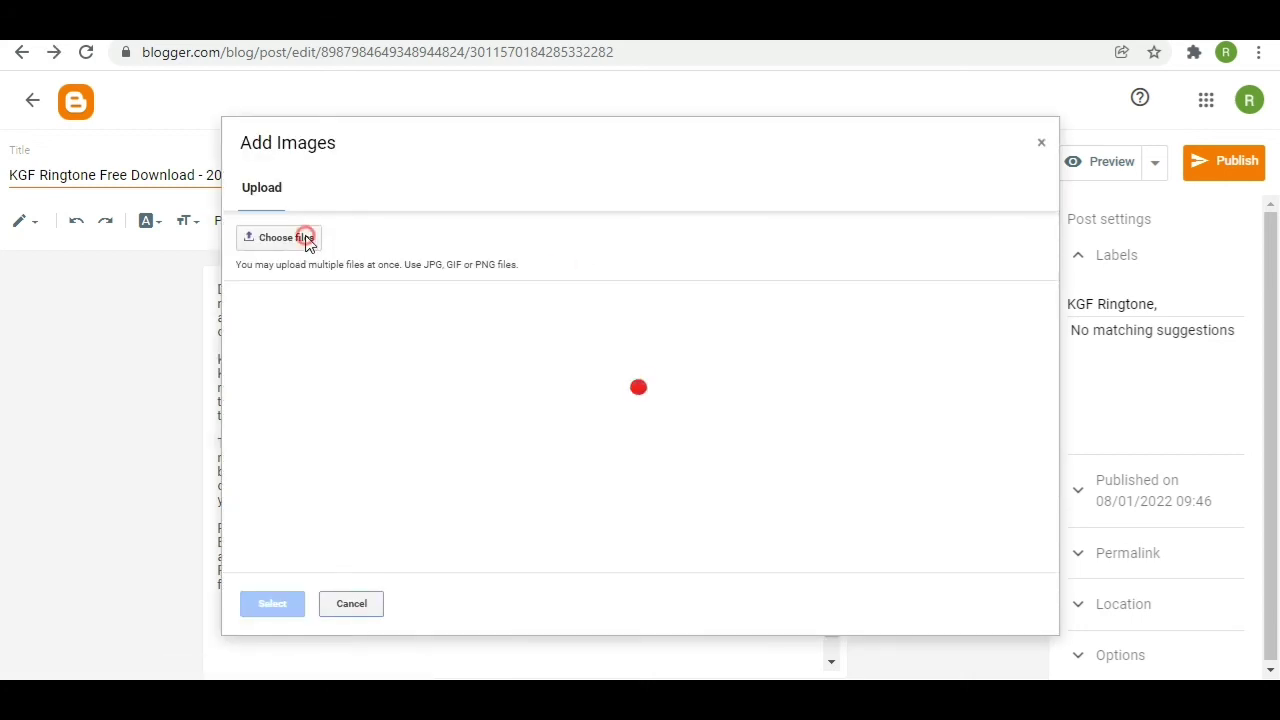
left_click(307, 240)
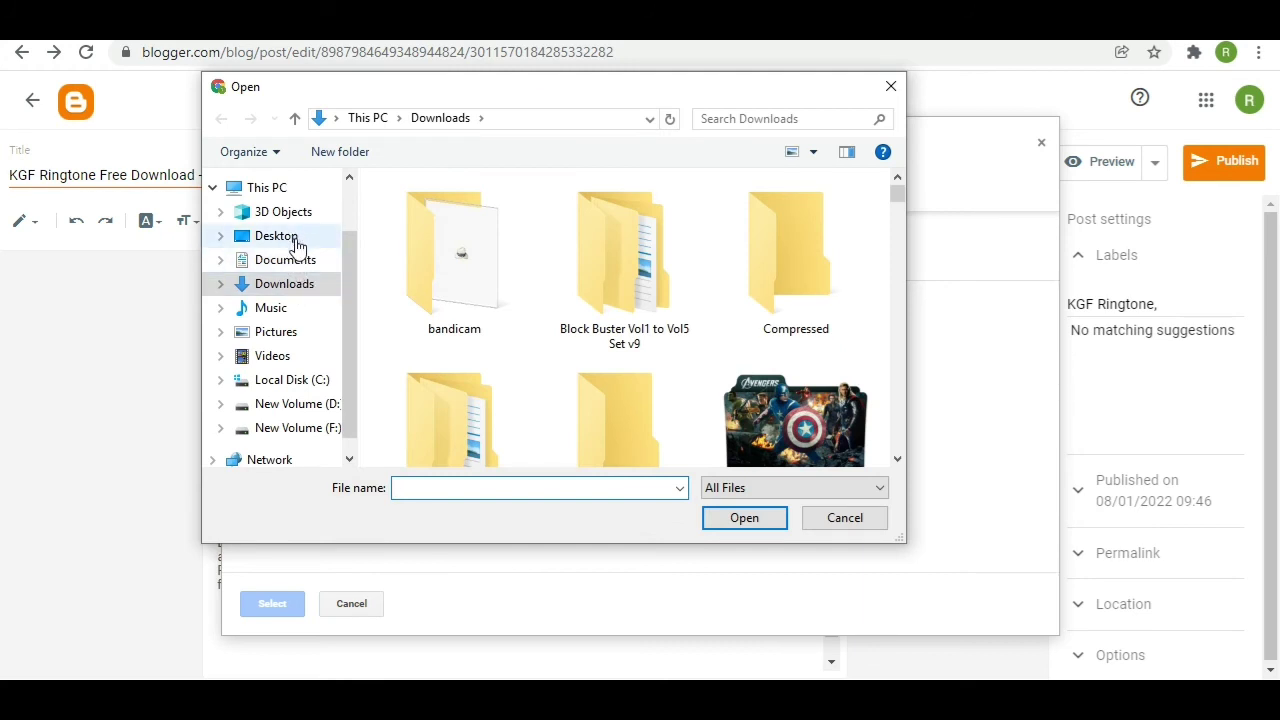
left_click(292, 236)
left_click(563, 246)
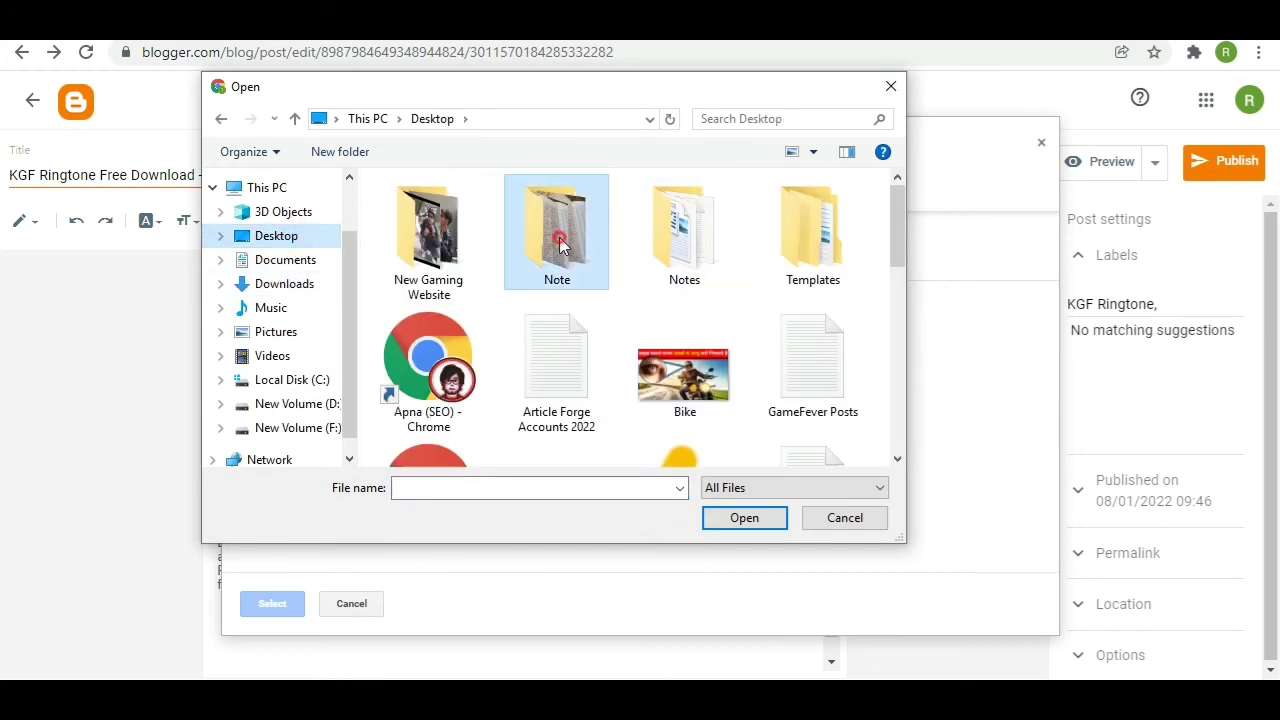
double_click(428, 240)
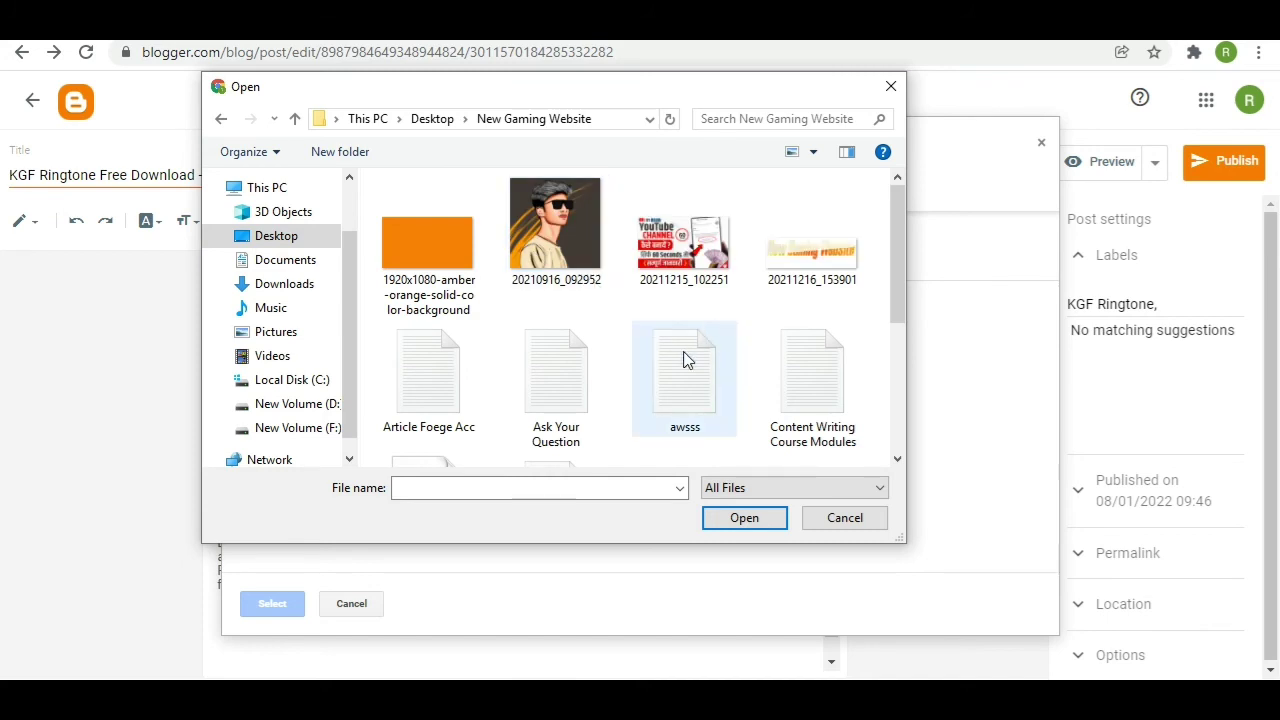
scroll(640, 360, "down", 3)
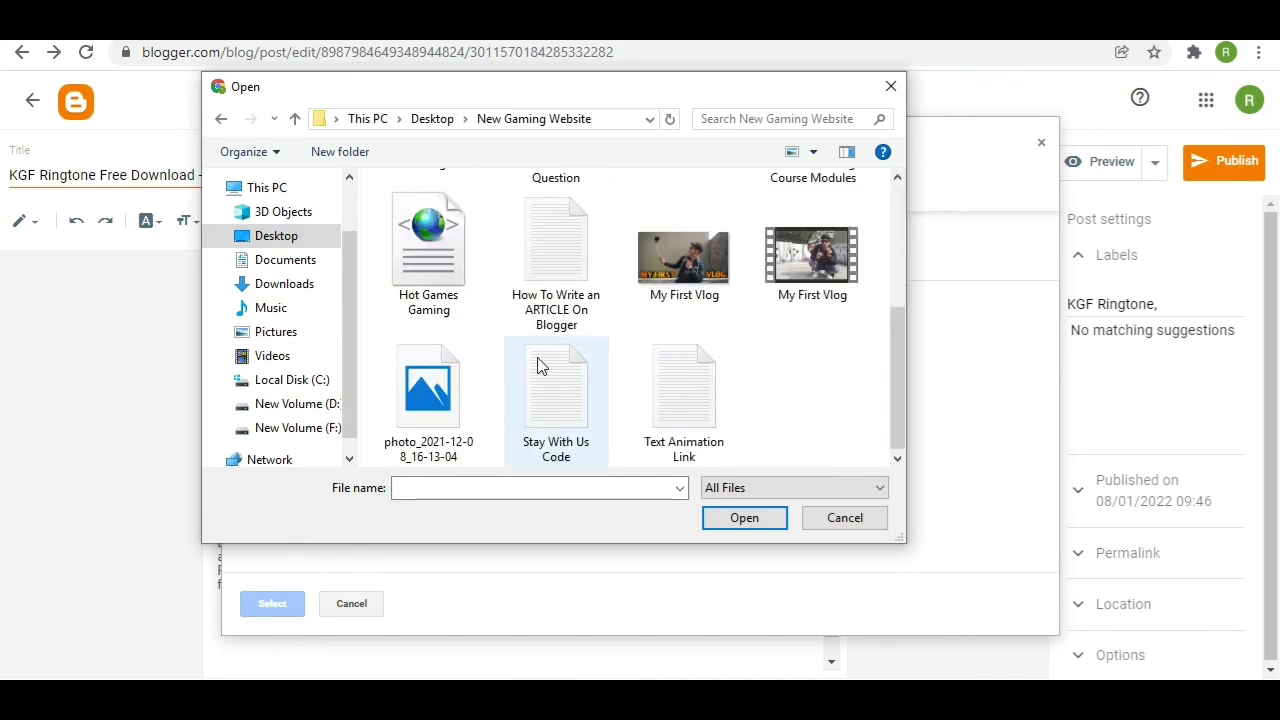
left_click(222, 119)
double_click(715, 254)
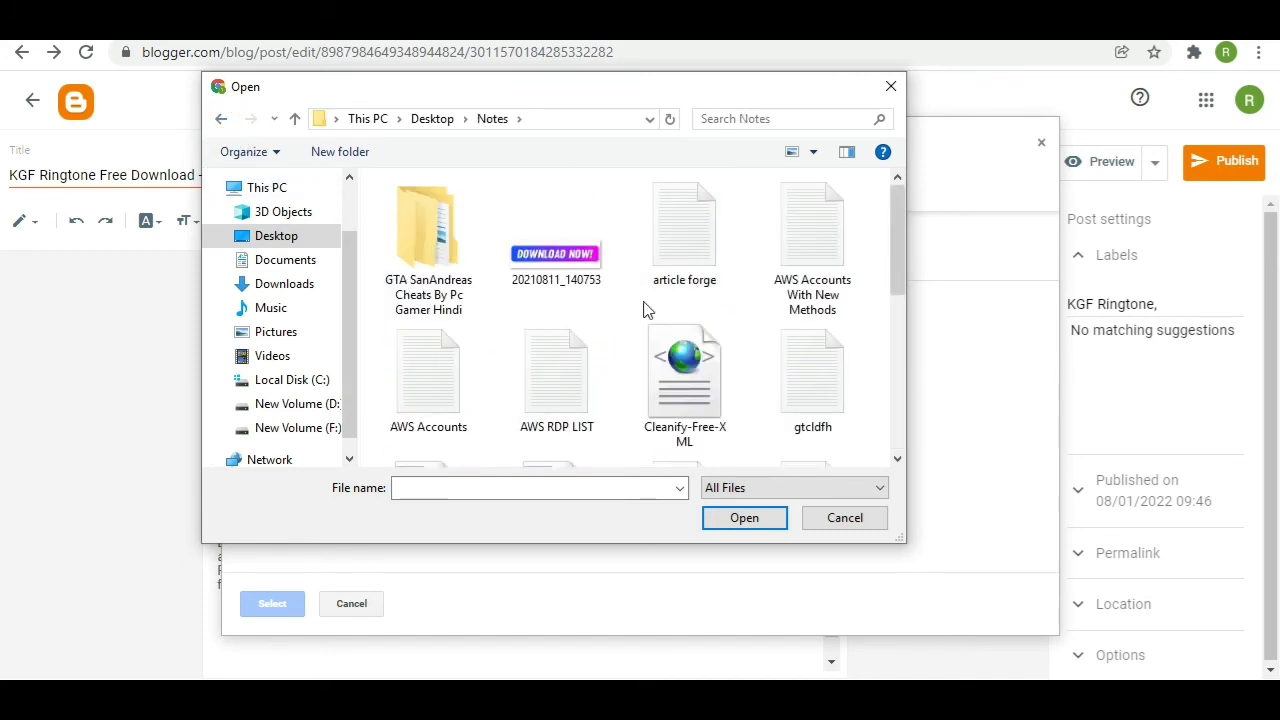
Upload the "Download Now!" picture 20210811_140753 and insert it below the article's last paragraph.
left_click(556, 235)
left_click(744, 520)
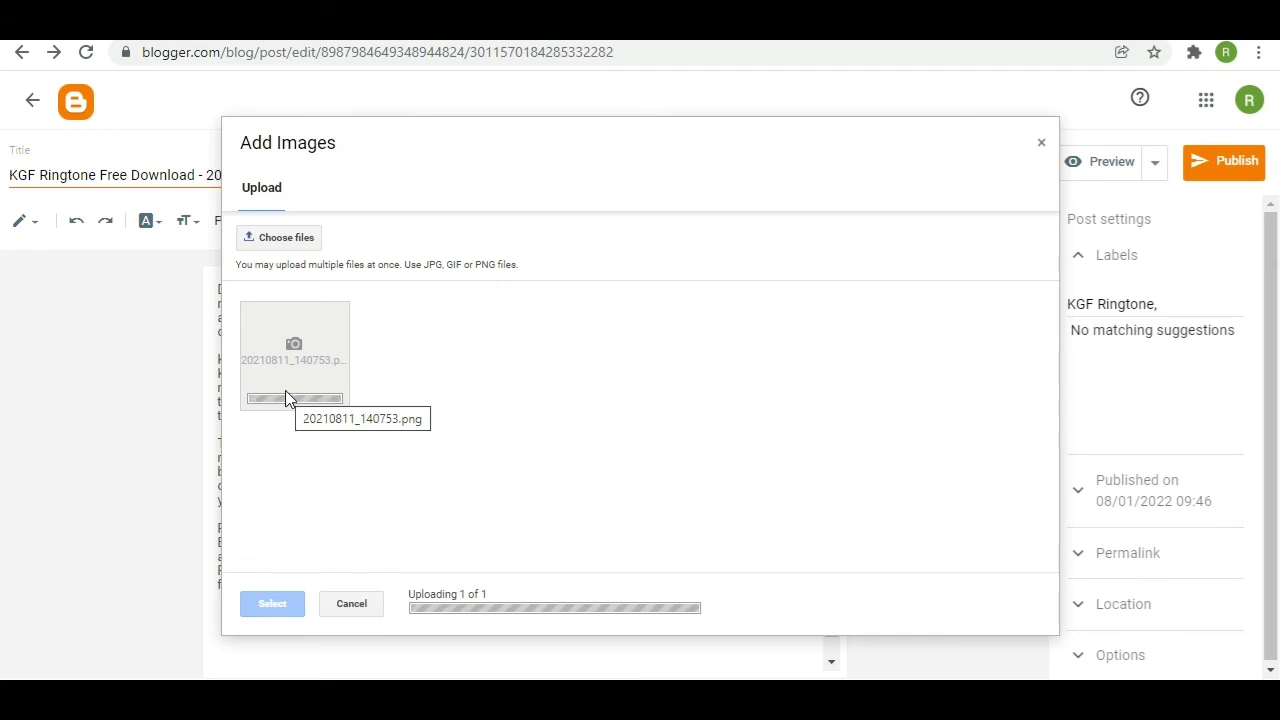
left_click(284, 604)
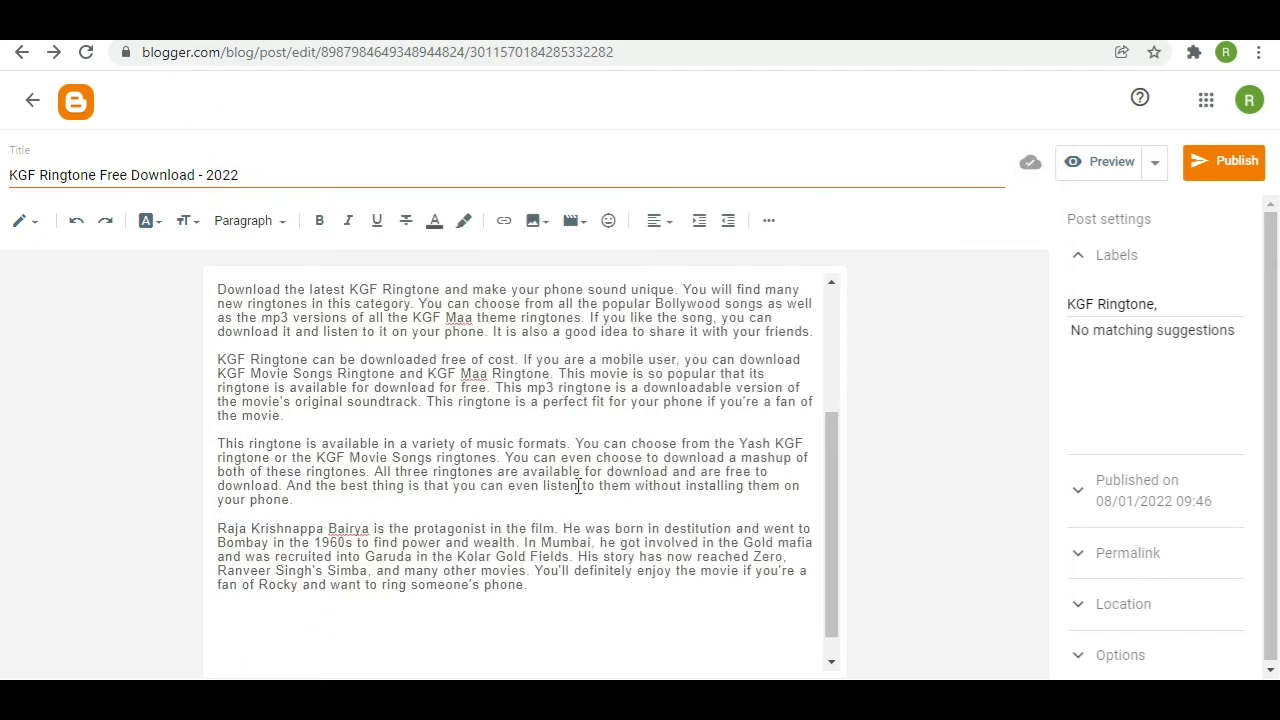
left_click(742, 522)
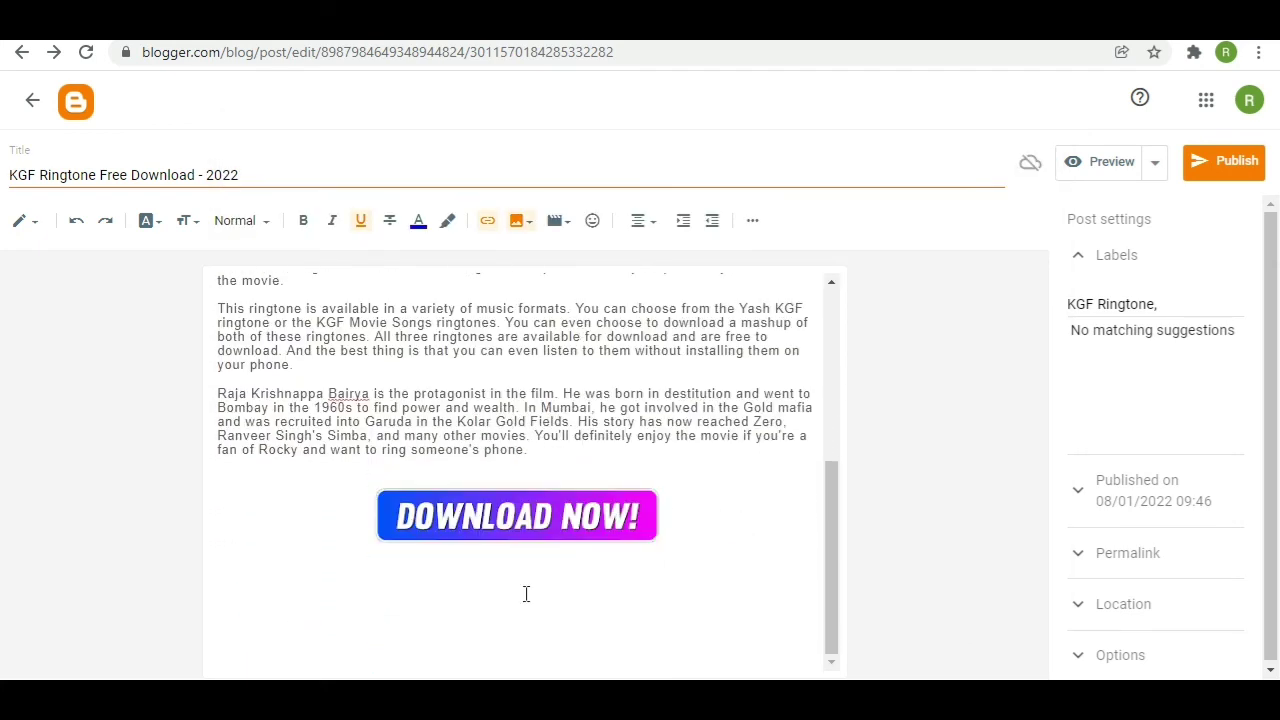
key("ctrl+Tab")
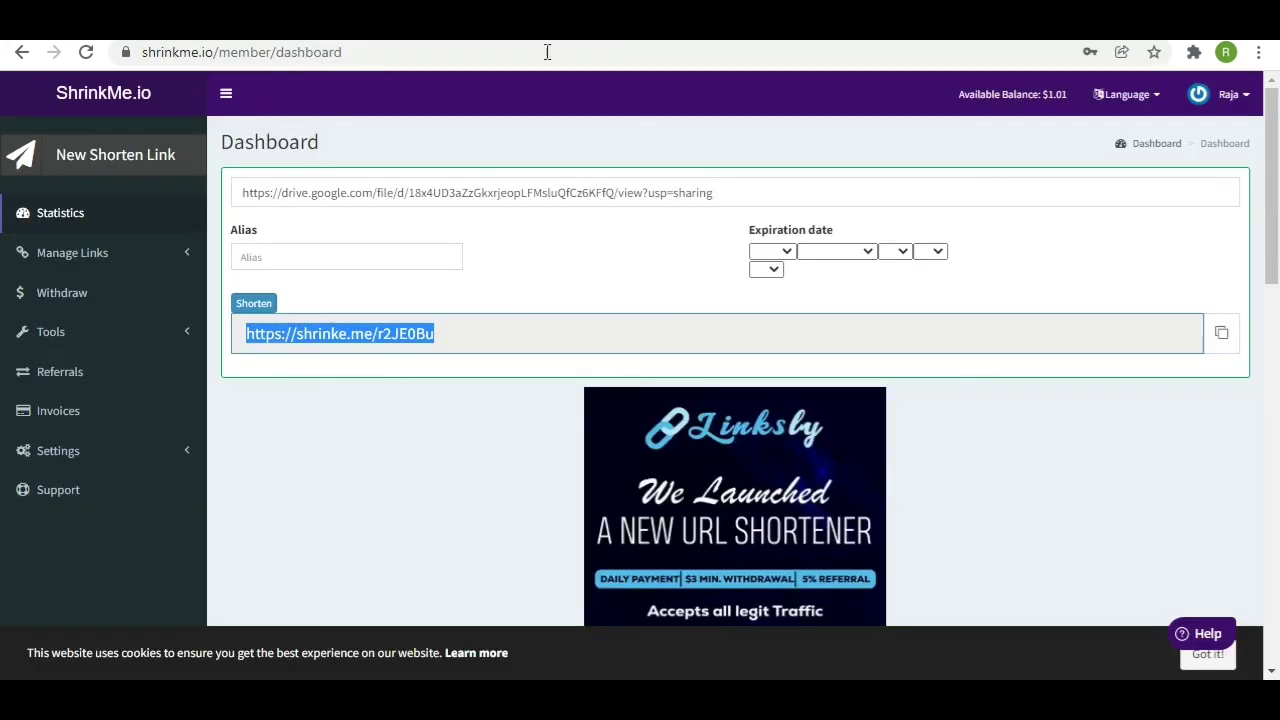
left_click(1222, 334)
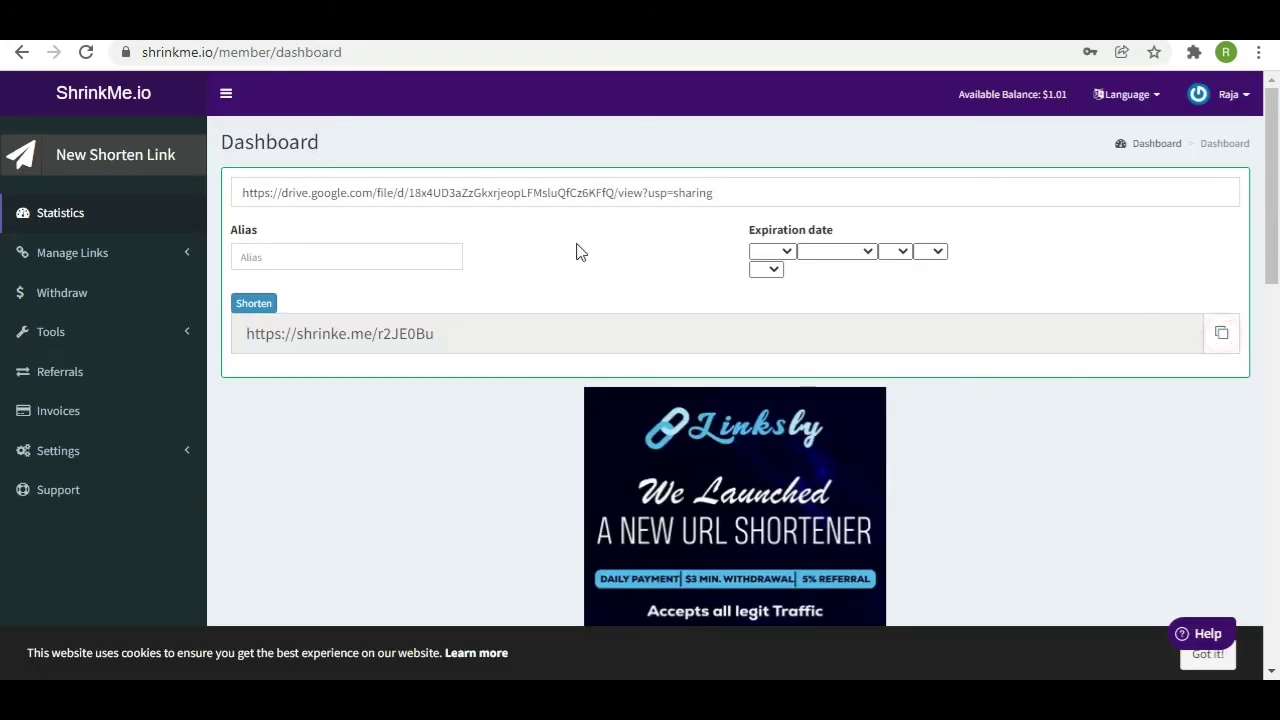
key("ctrl+shift+Tab")
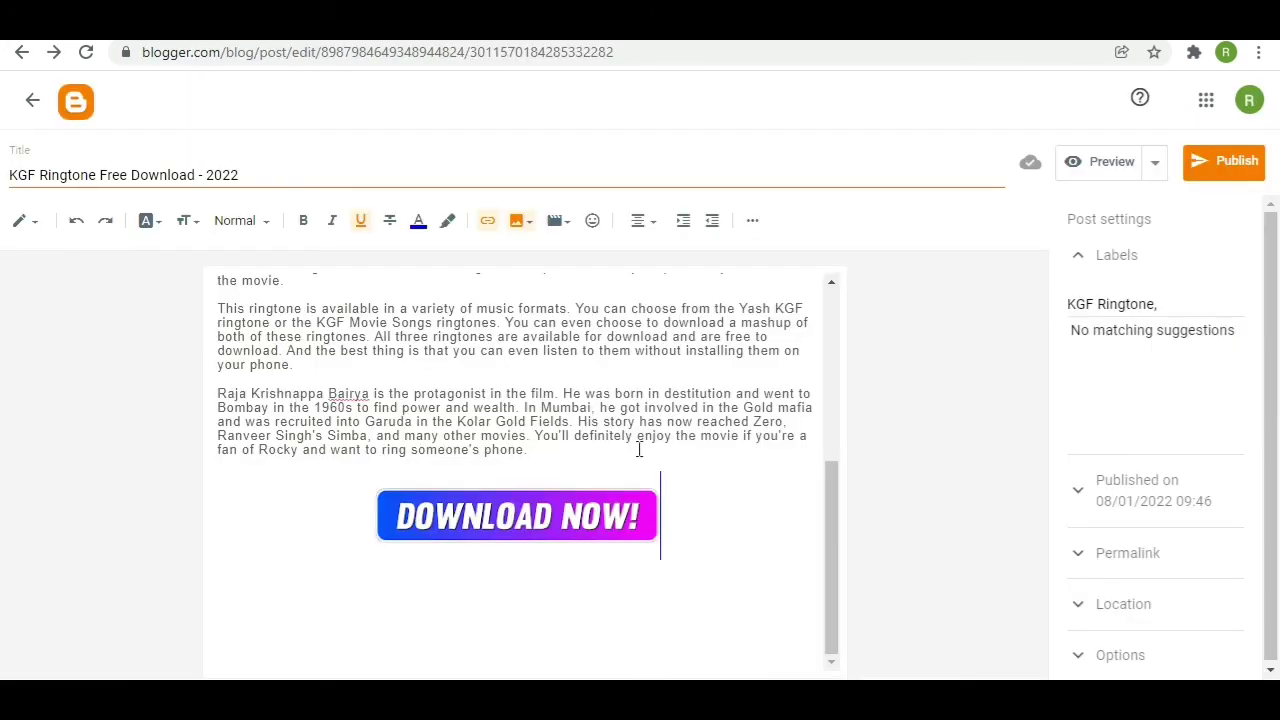
left_click(562, 532)
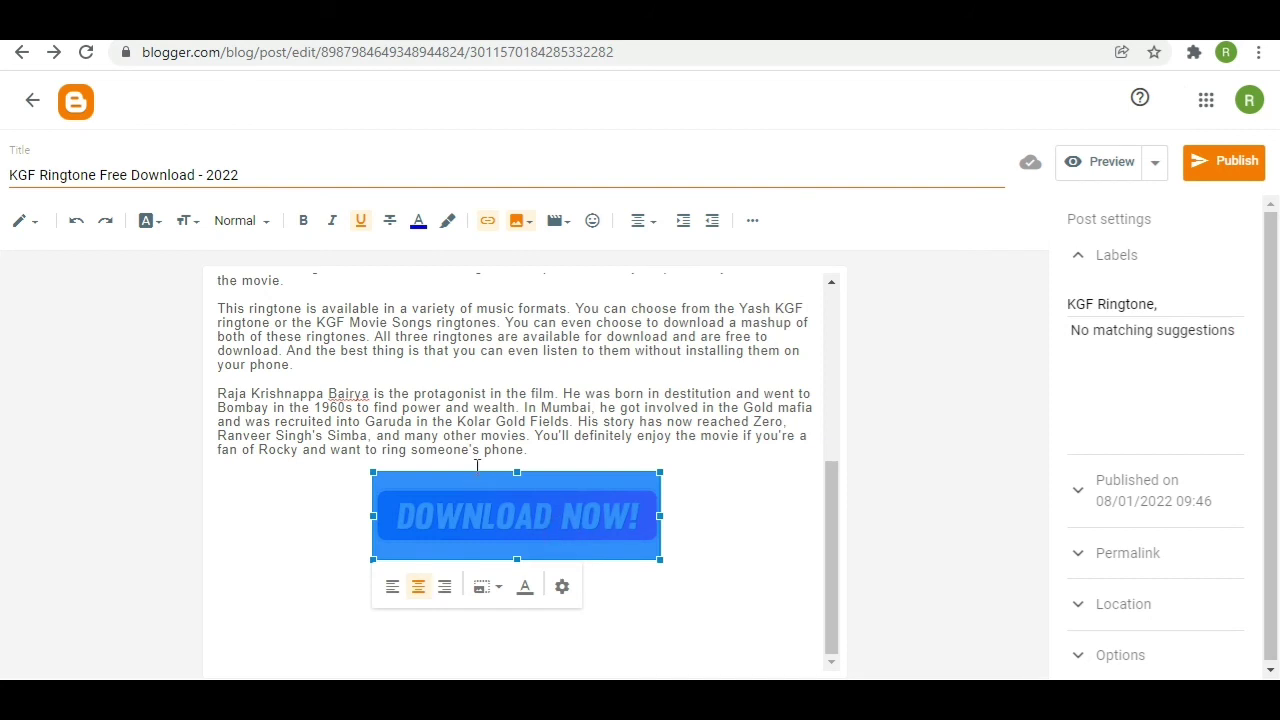
left_click(487, 222)
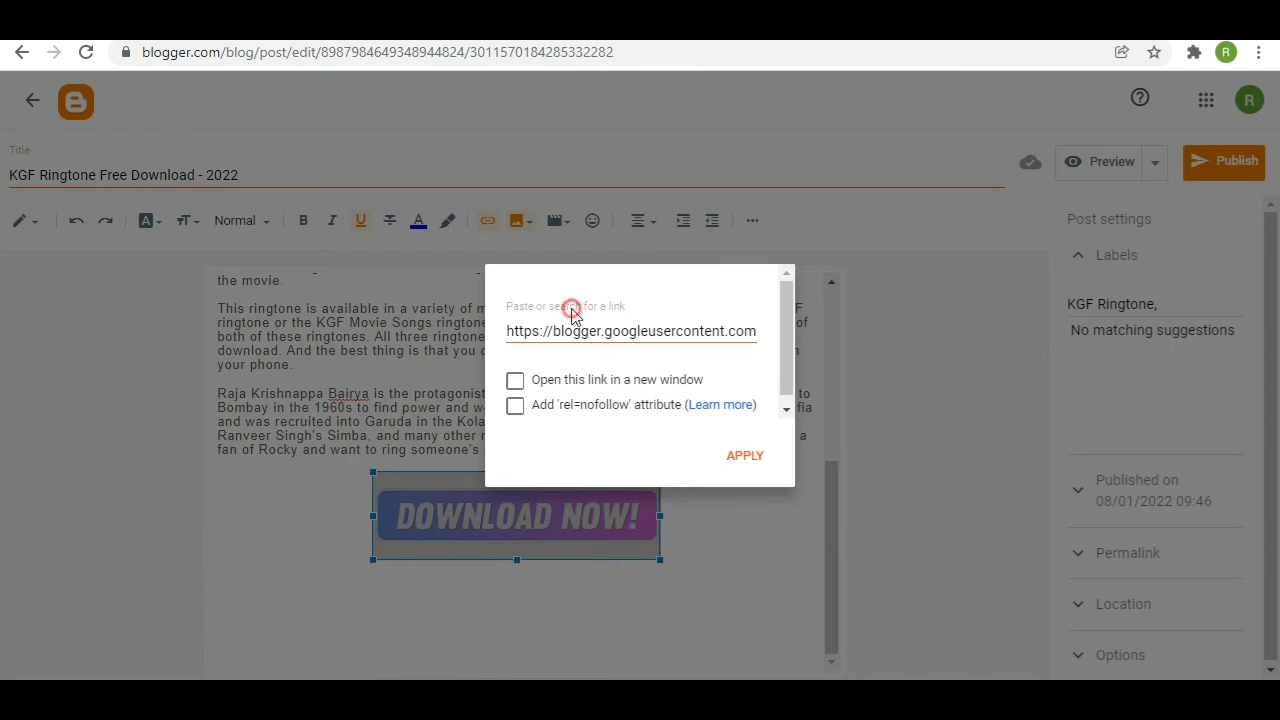
left_click(590, 322)
key("BackSpace")
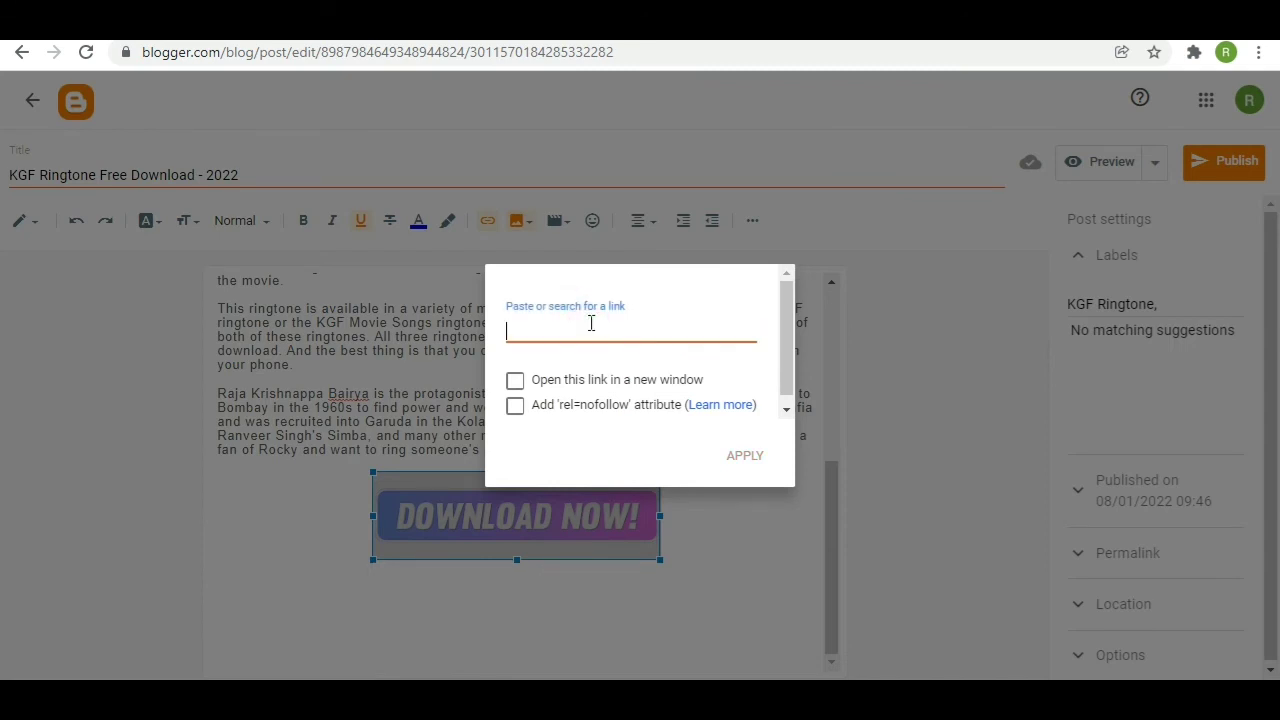
key("ctrl+v")
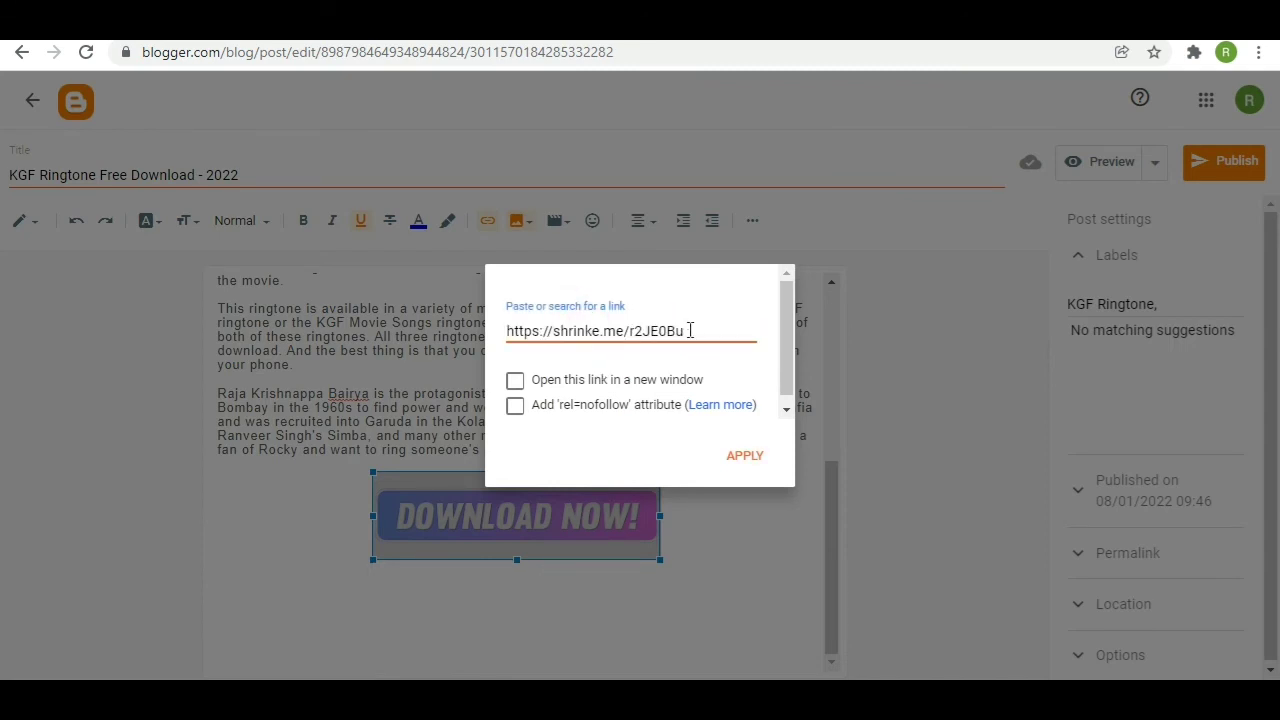
left_click_drag(690, 330, 446, 331)
left_click(516, 381)
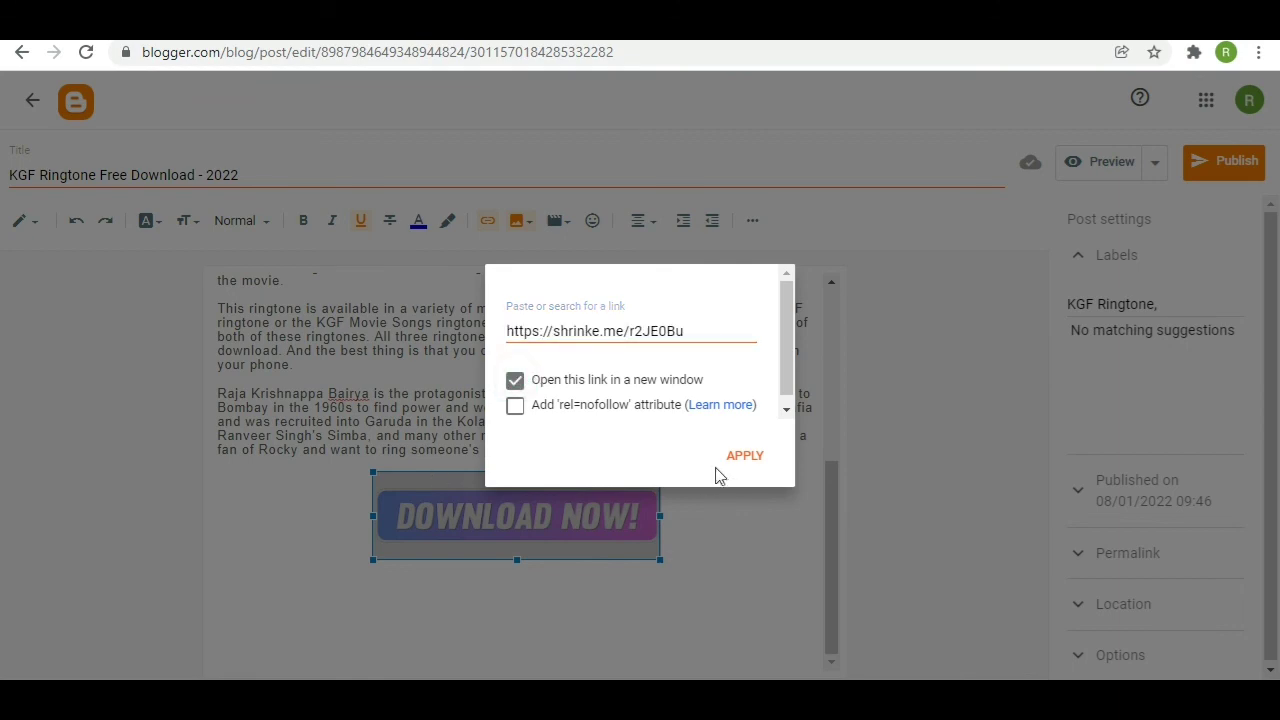
left_click(745, 455)
left_click(755, 562)
Publish the "KGF Ringtone Free Download - 2022" post, confirm publishing and open the live post for viewing.
scroll(745, 570, "up", 5)
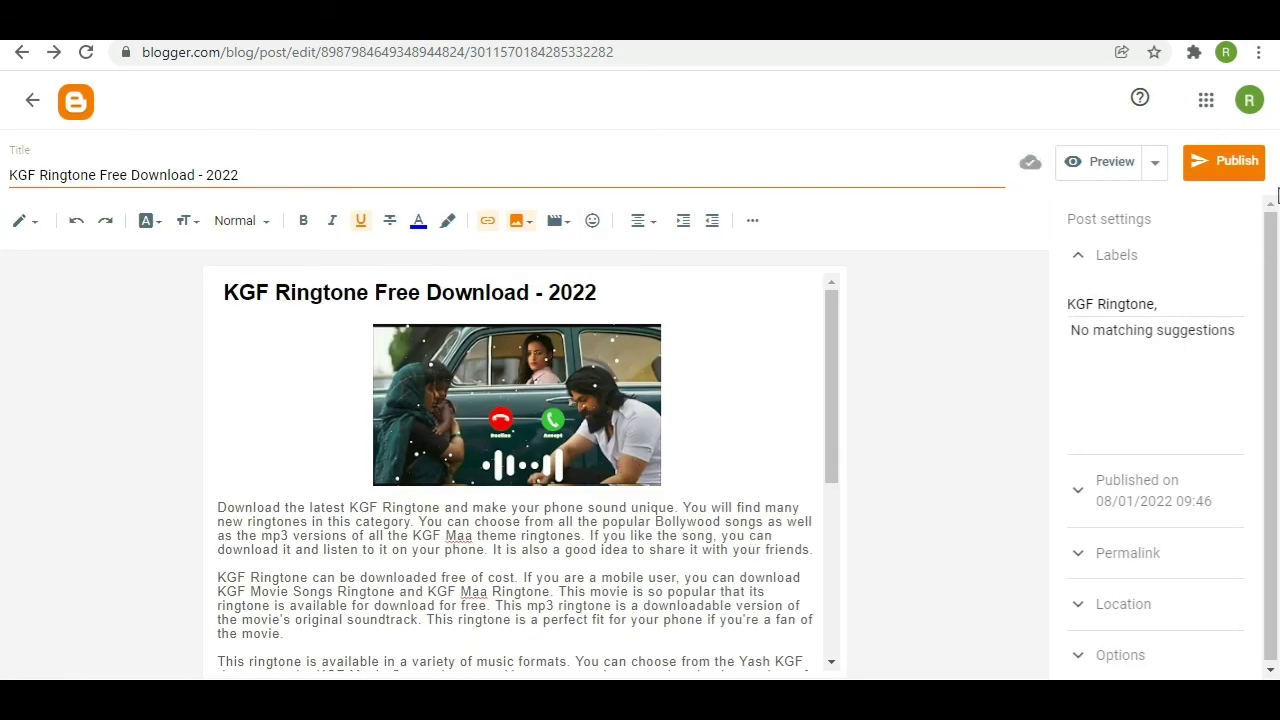
left_click(1226, 162)
left_click(731, 425)
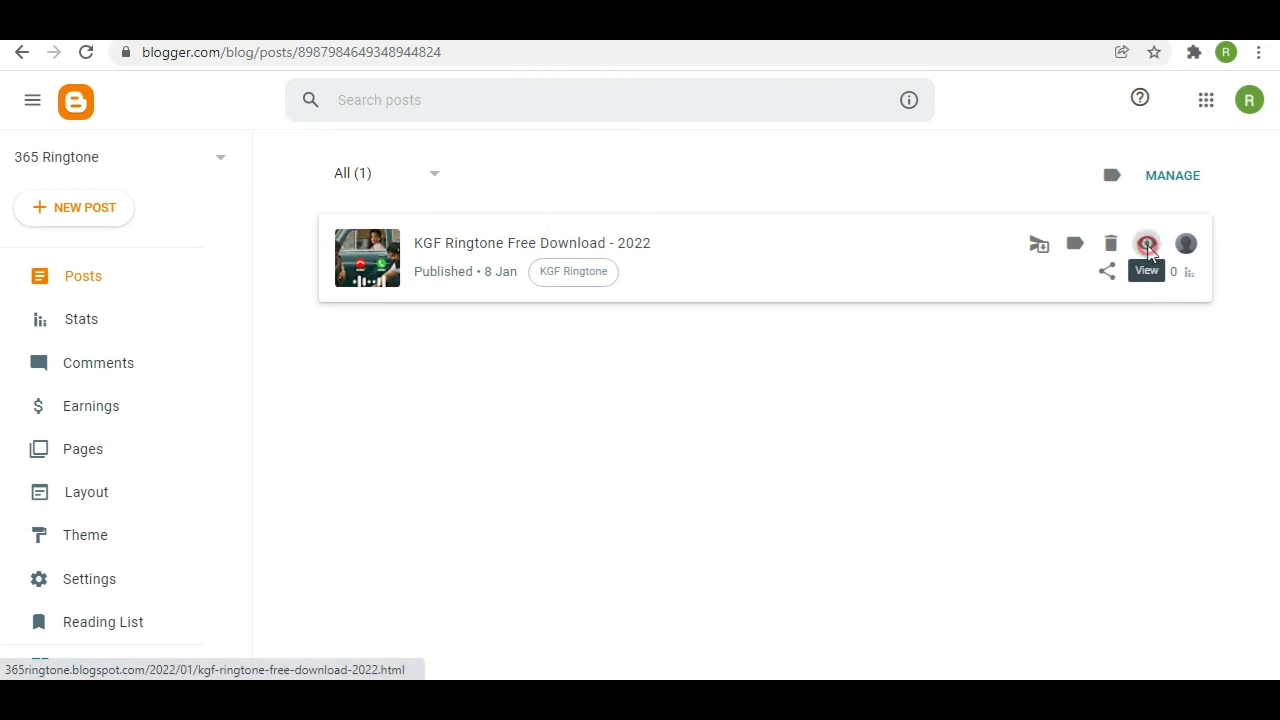
left_click(1146, 243)
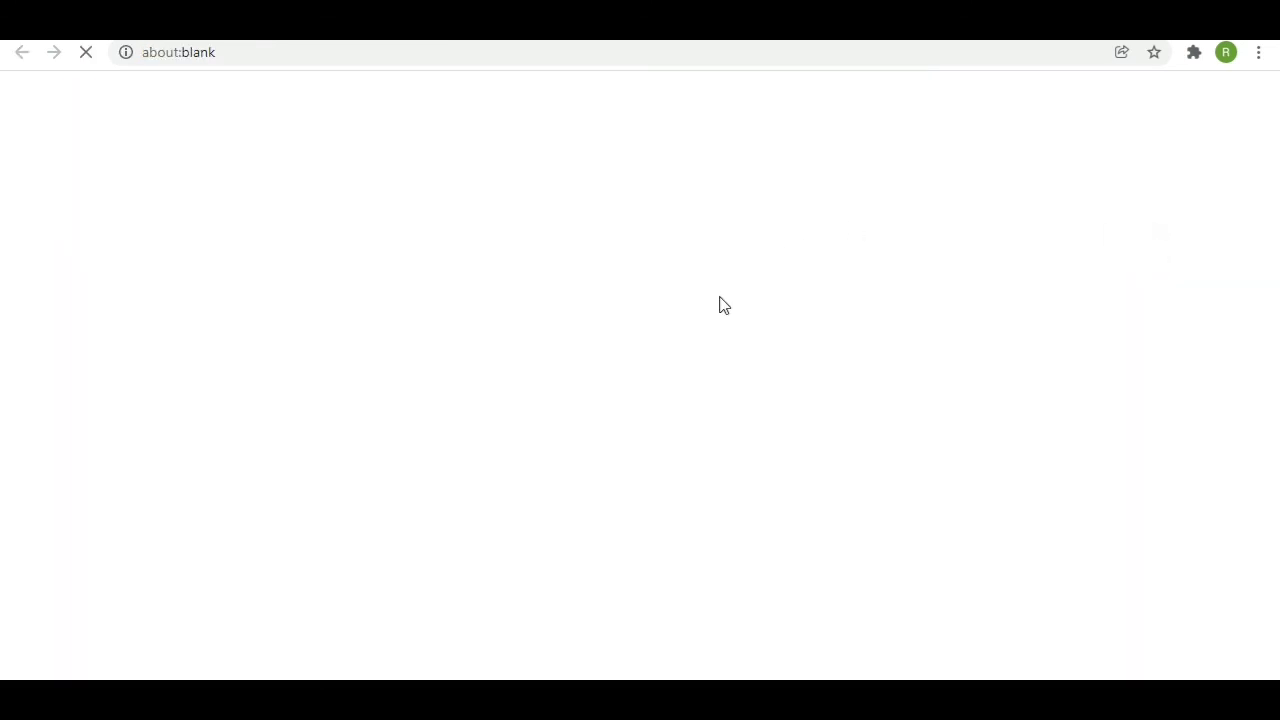